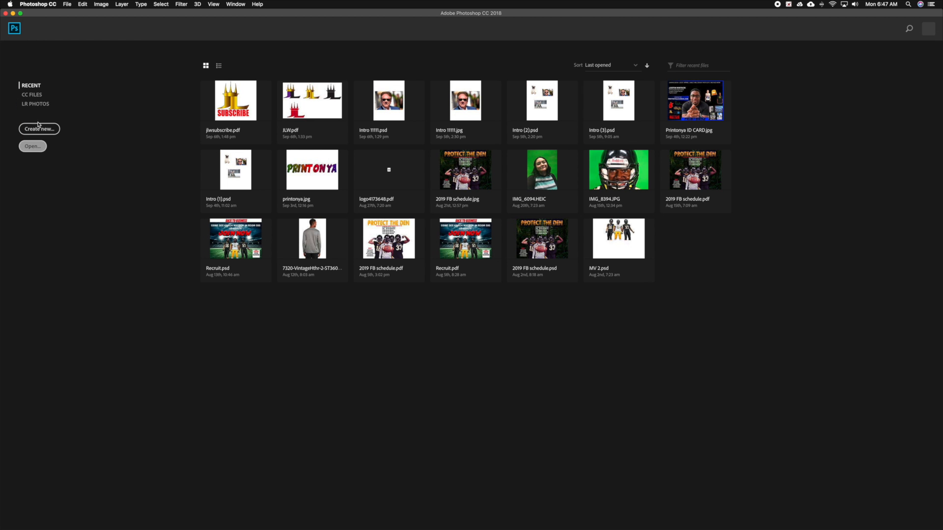
Start a new document based on the recent custom 8.5 x 11 in preset at 300 ppi.
left_click(42, 130)
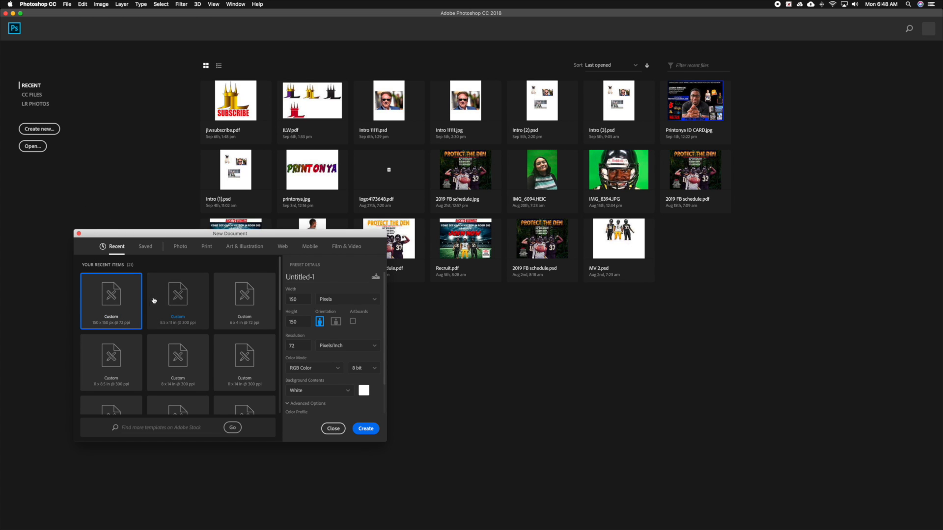
left_click(189, 298)
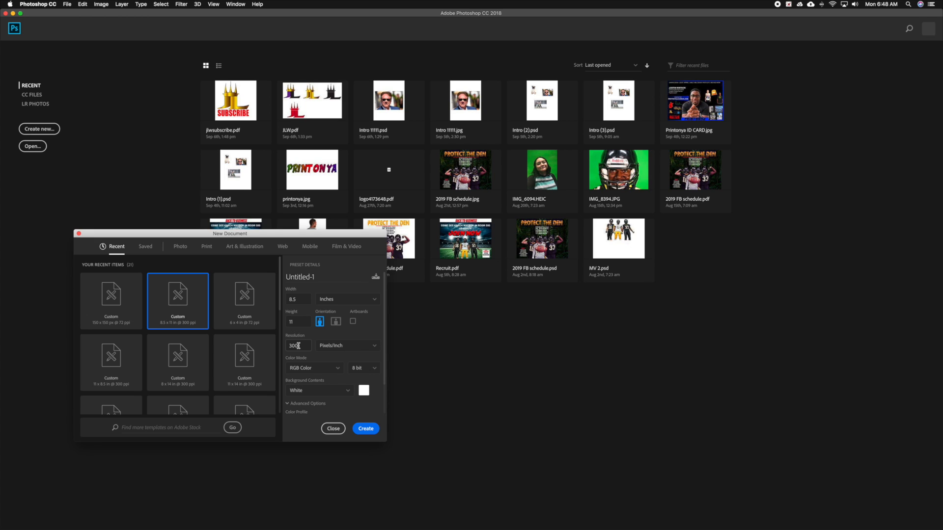
Switch the new document's size units to pixels and back to inches.
left_click(336, 303)
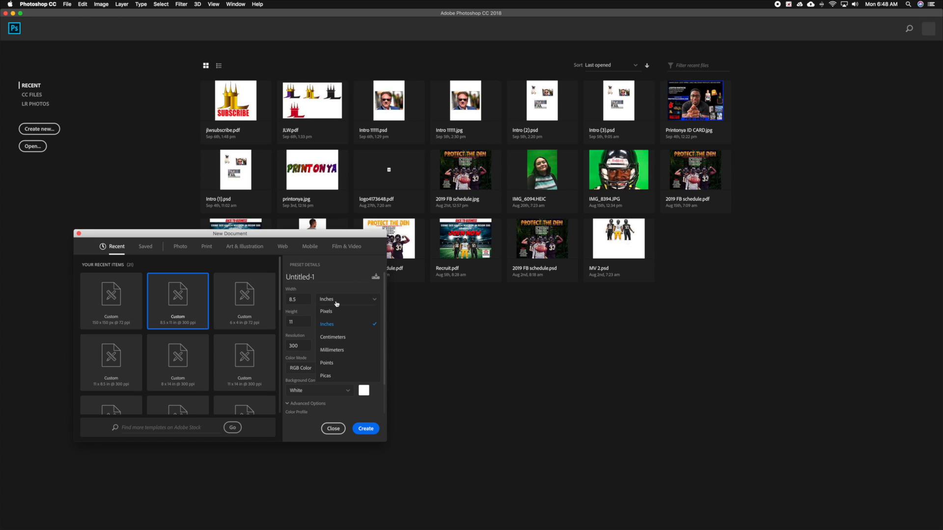
left_click(337, 312)
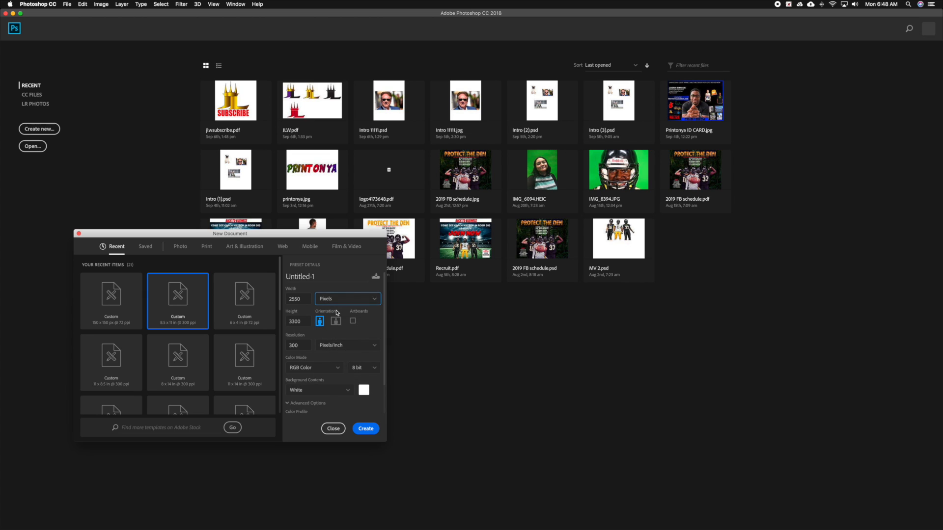
left_click(346, 299)
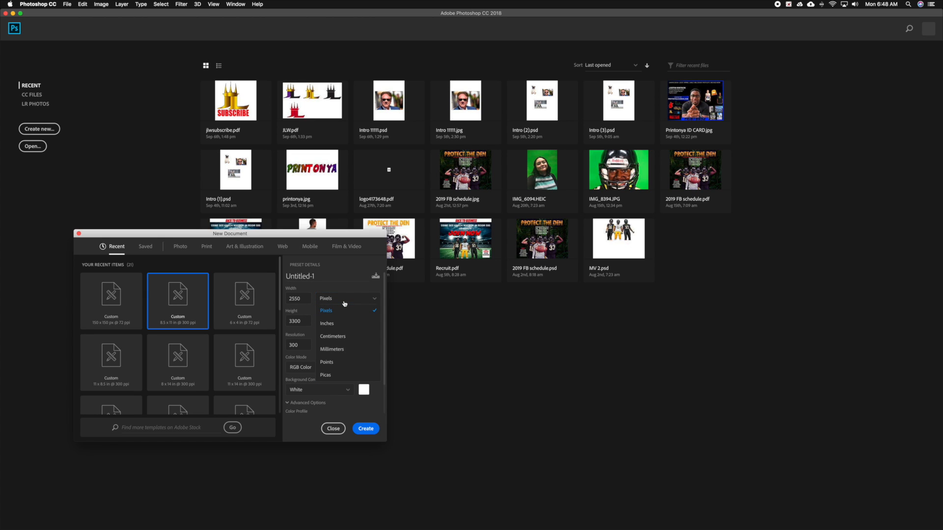
left_click(344, 309)
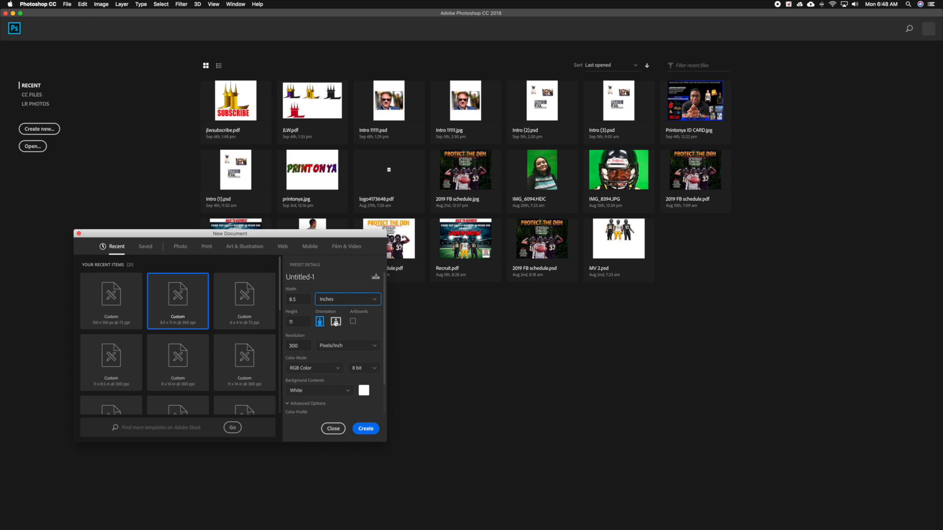
Create the document in landscape orientation, 11 x 8.5 inches, with a white background.
left_click(336, 318)
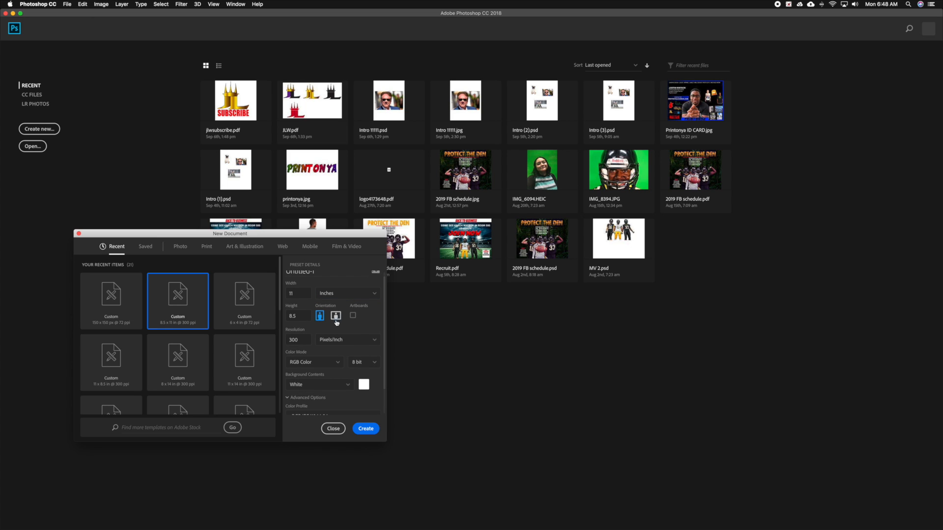
left_click(336, 388)
left_click(339, 386)
scroll(349, 393, "down", 2)
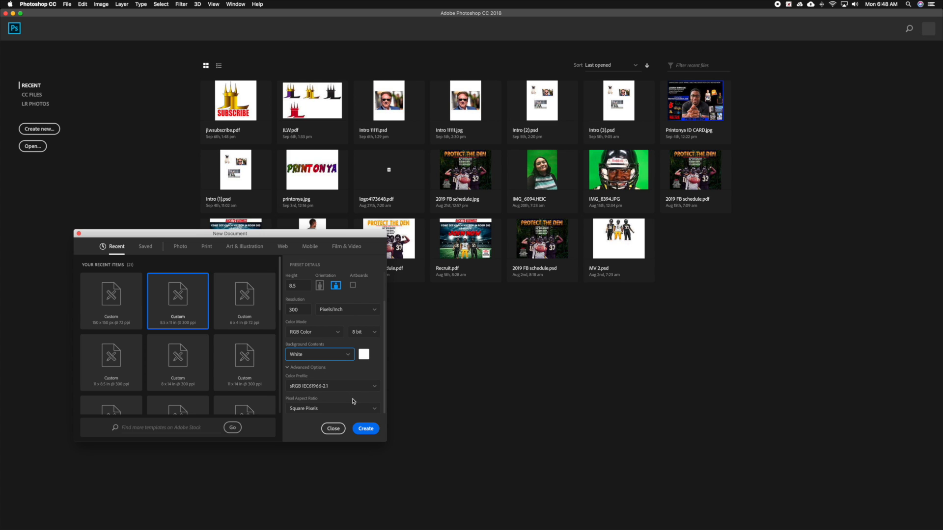
left_click(367, 429)
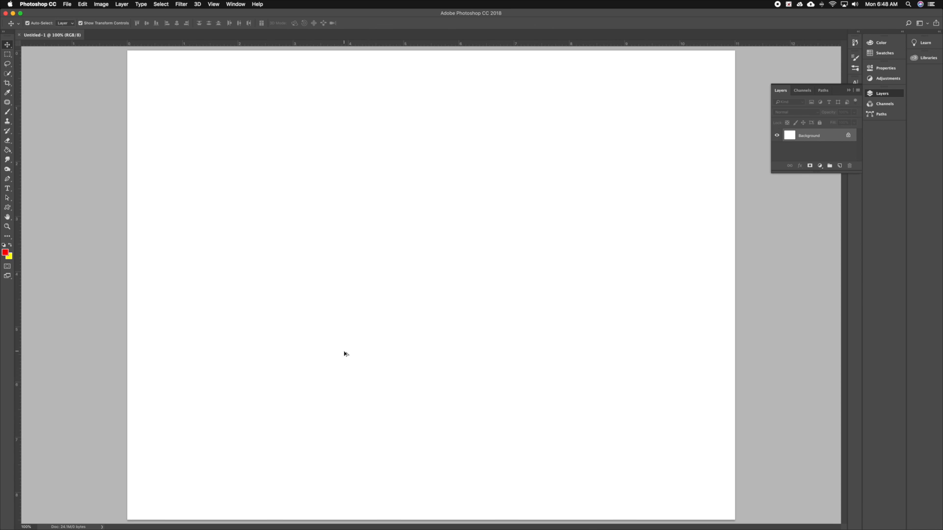
Zoom the blank canvas until the whole page is in view with a margin around it.
scroll(347, 352, "up", 1)
scroll(347, 354, "down", 4)
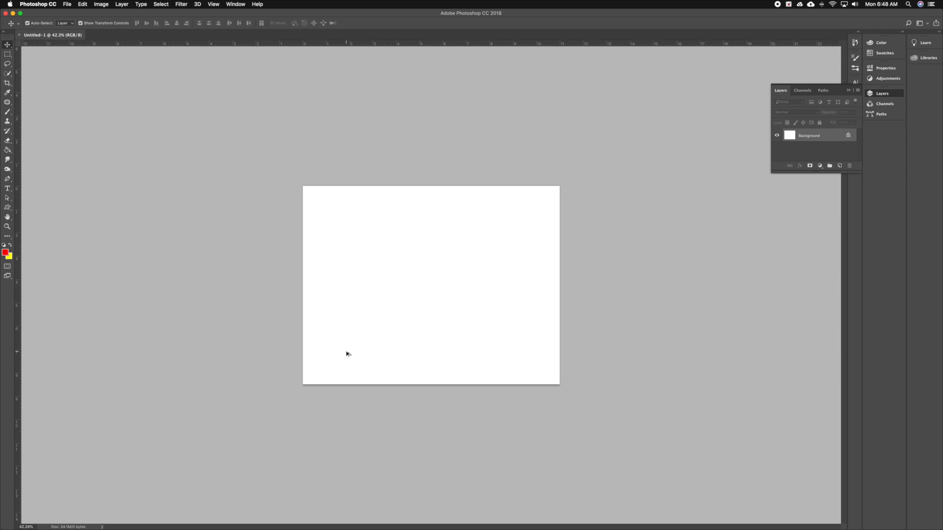
scroll(358, 355, "up", 2)
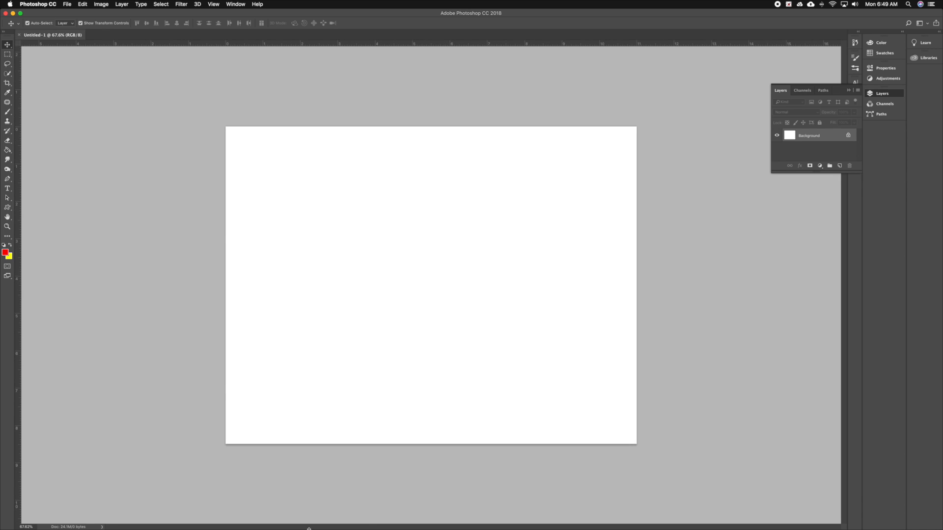
Shrink and reposition the Photoshop window to expose keyboard.jpeg in Preview, and move the image's marker box onto the pictured shift key.
mouse_move(2, 346)
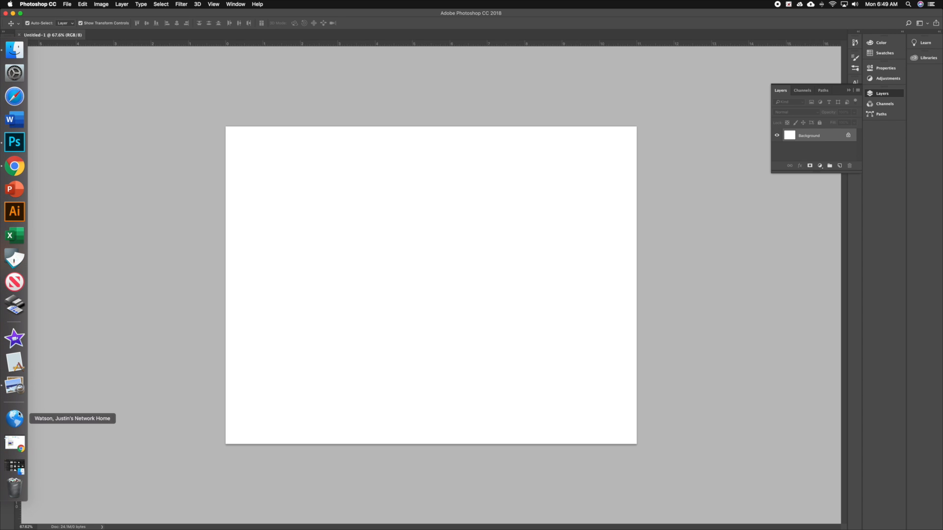
left_click(21, 14)
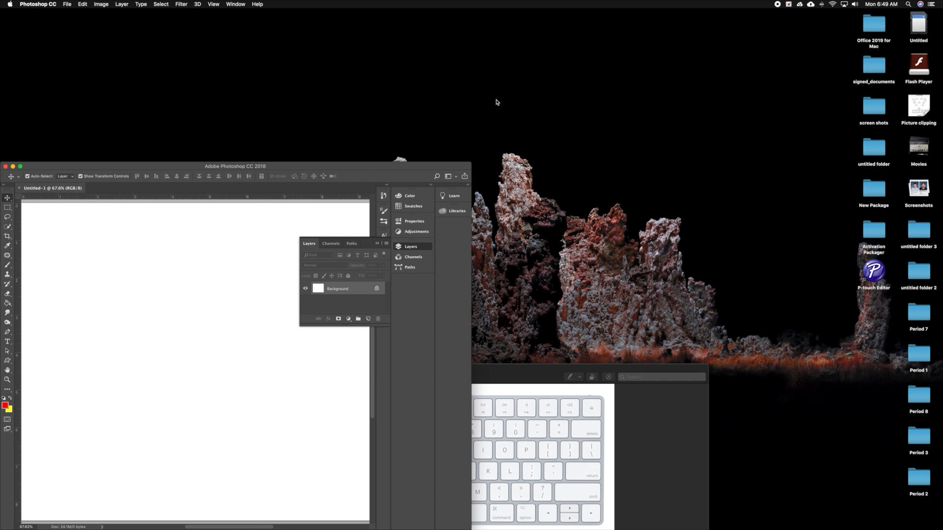
left_click_drag(134, 169, 337, 54)
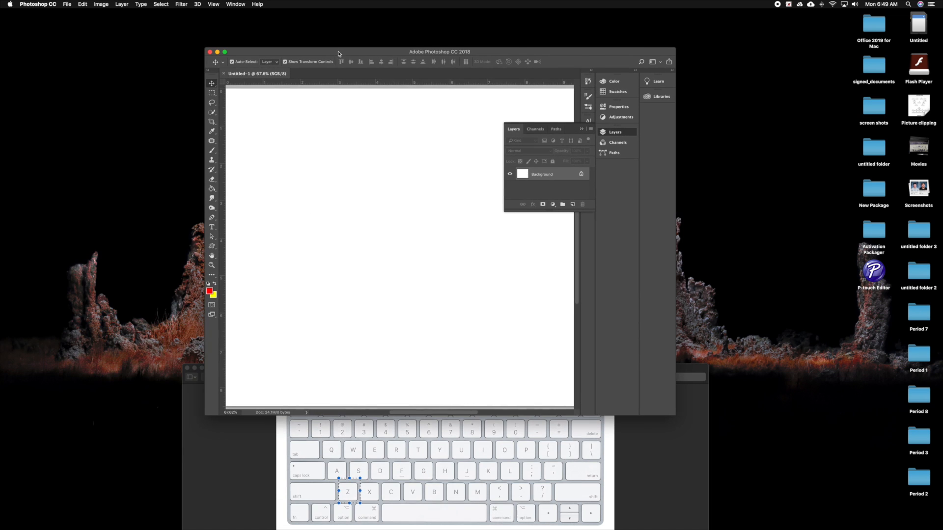
left_click(470, 471)
left_click_drag(346, 496, 304, 498)
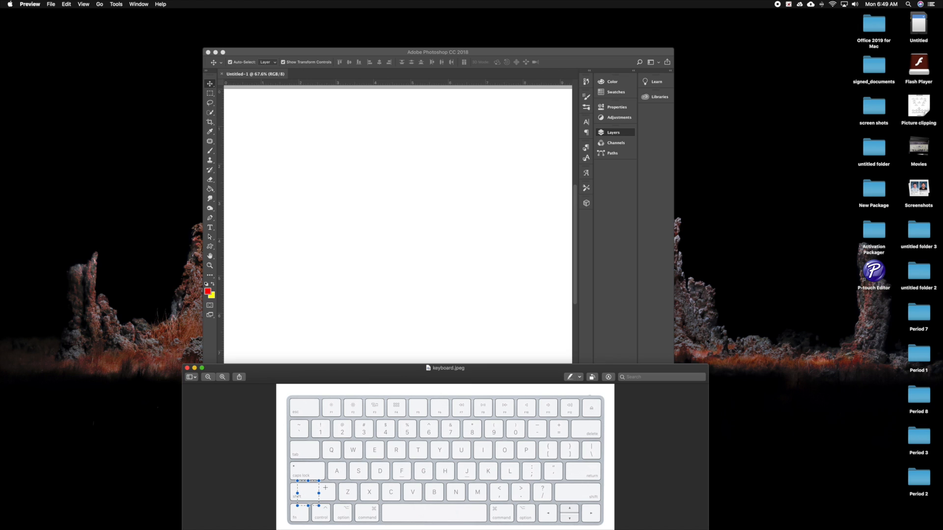
Return to Photoshop and examine the blank canvas by panning vertically and sideways and zooming in and out.
left_click(457, 267)
scroll(458, 267, "up", 3)
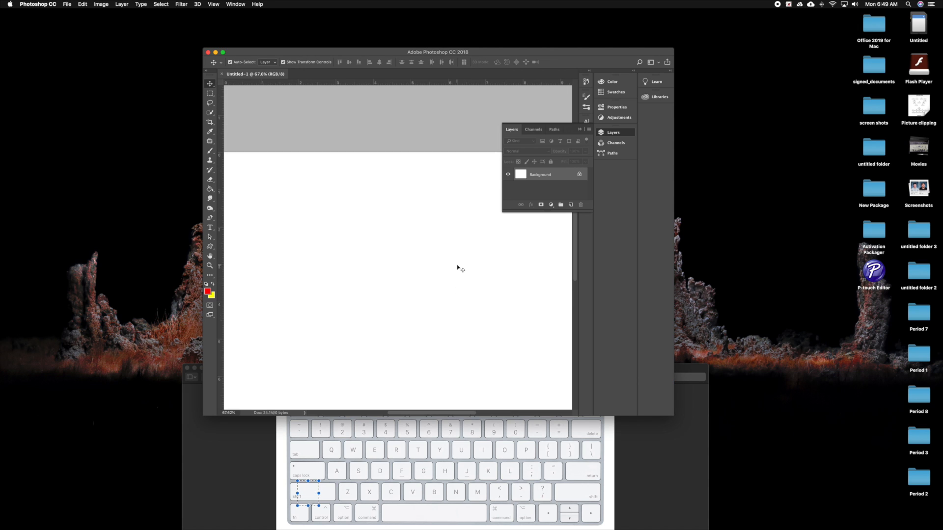
scroll(457, 267, "down", 6)
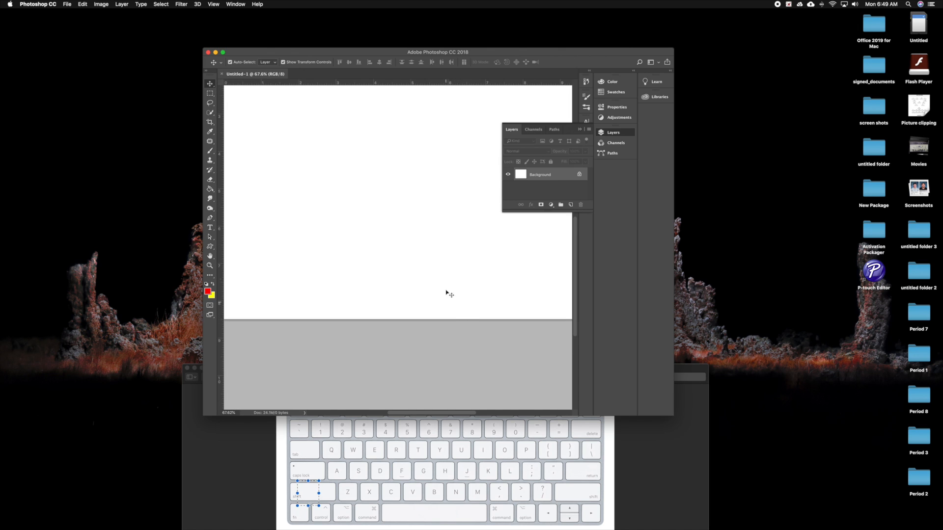
scroll(440, 244, "up", 5)
scroll(440, 244, "down", 5)
scroll(440, 244, "up", 5)
scroll(441, 244, "down", 5)
scroll(440, 244, "up", 2)
scroll(441, 244, "down", 3)
scroll(440, 244, "up", 3)
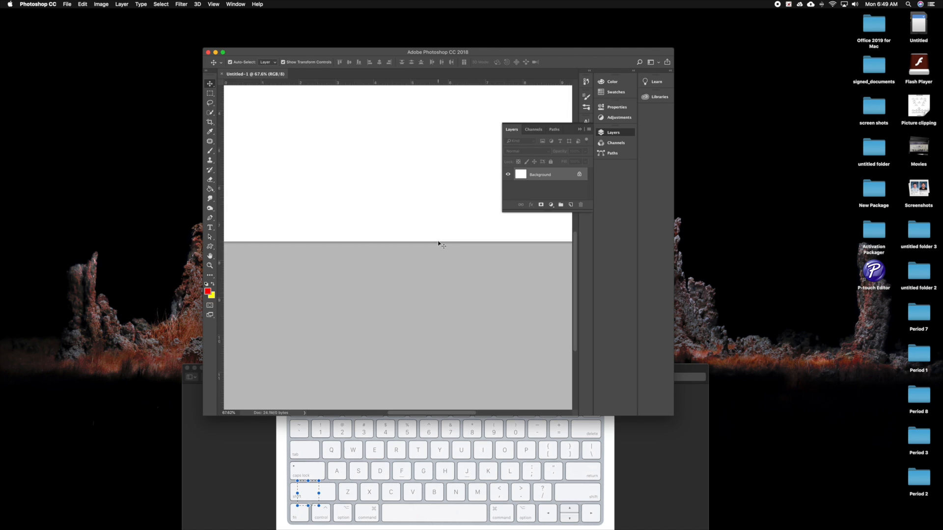
scroll(440, 244, "left", 1)
scroll(441, 244, "up", 4)
scroll(440, 245, "down", 2)
scroll(440, 244, "up", 1)
scroll(441, 244, "down", 1)
scroll(440, 244, "up", 5)
scroll(440, 244, "down", 2)
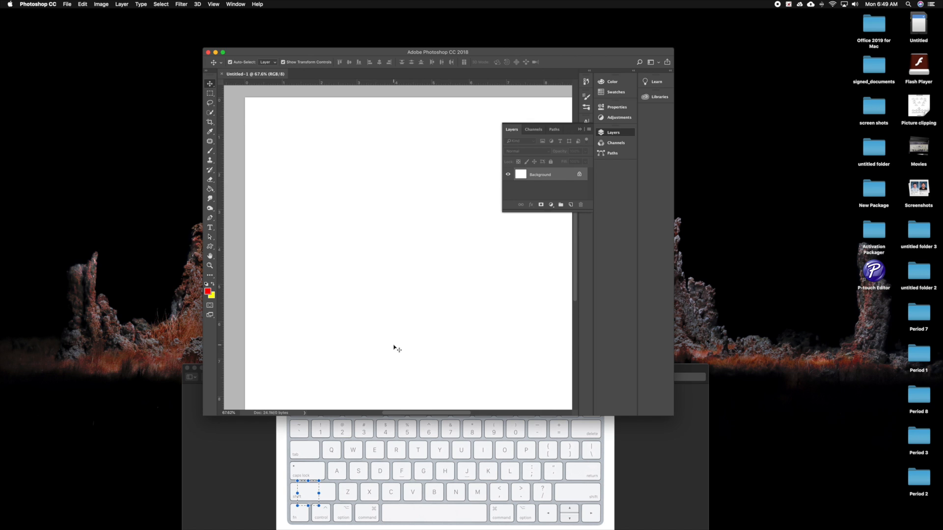
scroll(397, 342, "up", 5)
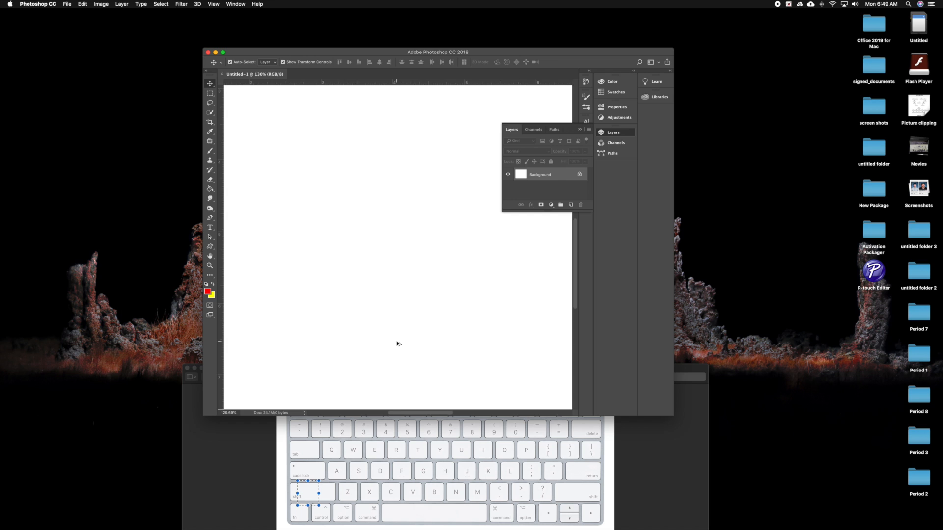
scroll(397, 343, "down", 5)
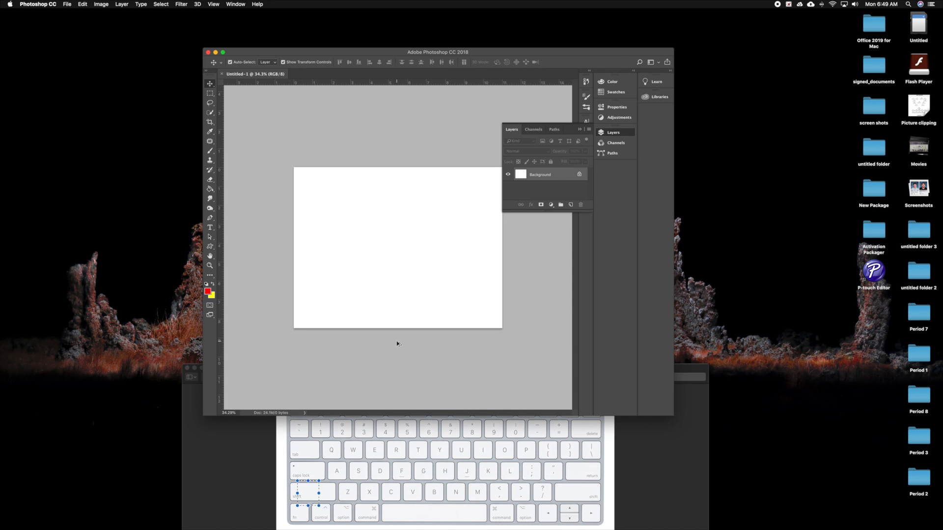
Move the marker box in Preview's keyboard.jpeg onto the pictured option key, and return to the Photoshop canvas to demonstrate zooming.
left_click(311, 489)
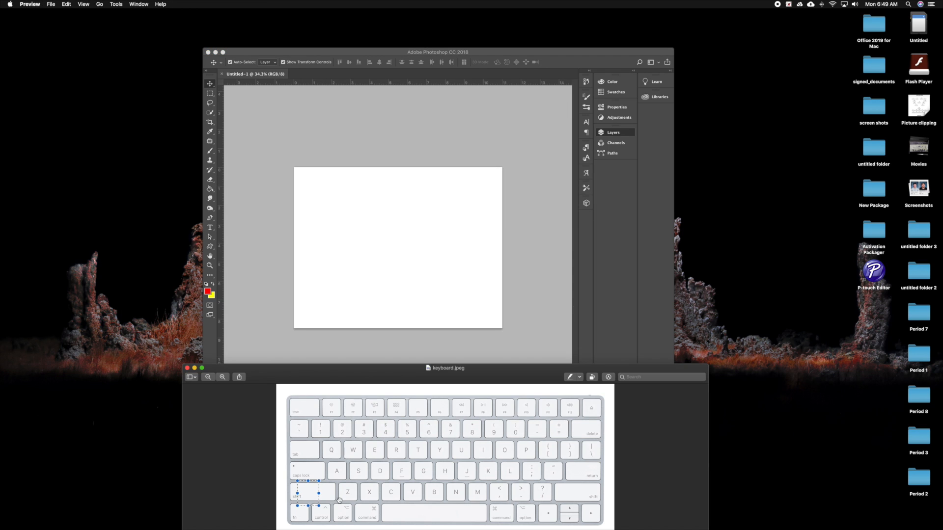
left_click_drag(306, 492, 344, 511)
left_click(405, 195)
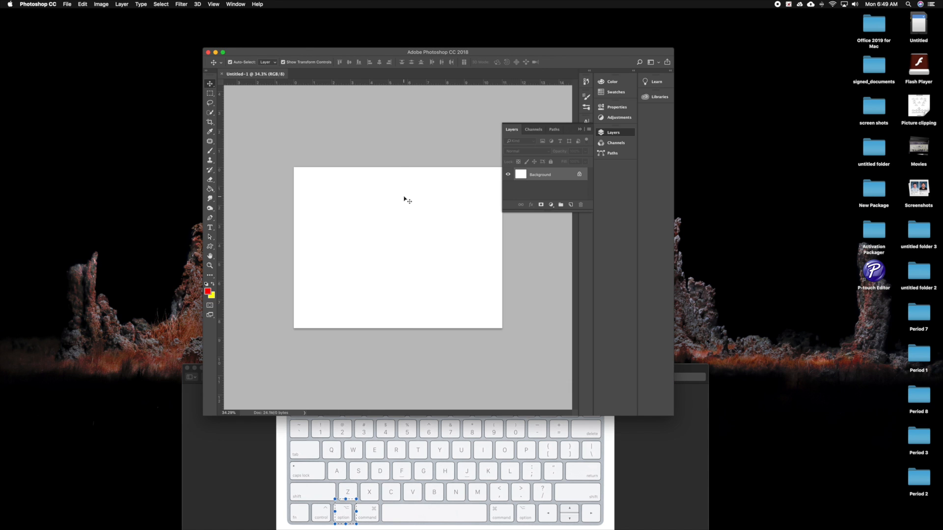
scroll(404, 198, "up", 6)
scroll(404, 198, "down", 6)
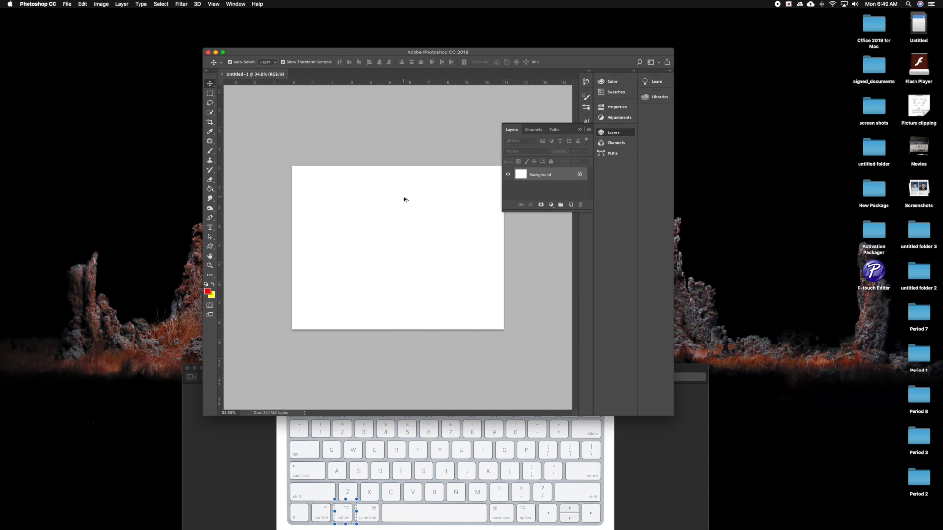
Enlarge the Photoshop window to fill the screen and fit the whole page in view.
left_click(223, 53)
scroll(452, 230, "up", 6)
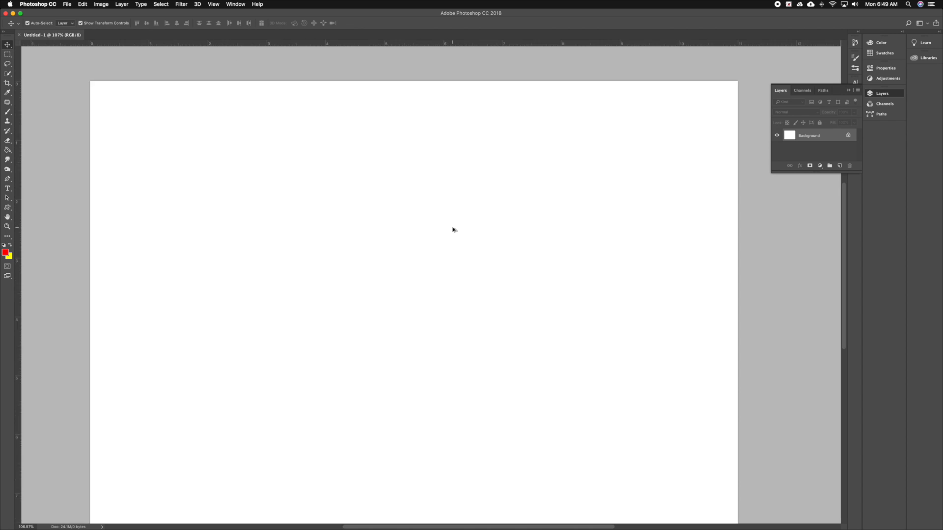
scroll(453, 229, "down", 5)
scroll(452, 229, "up", 2)
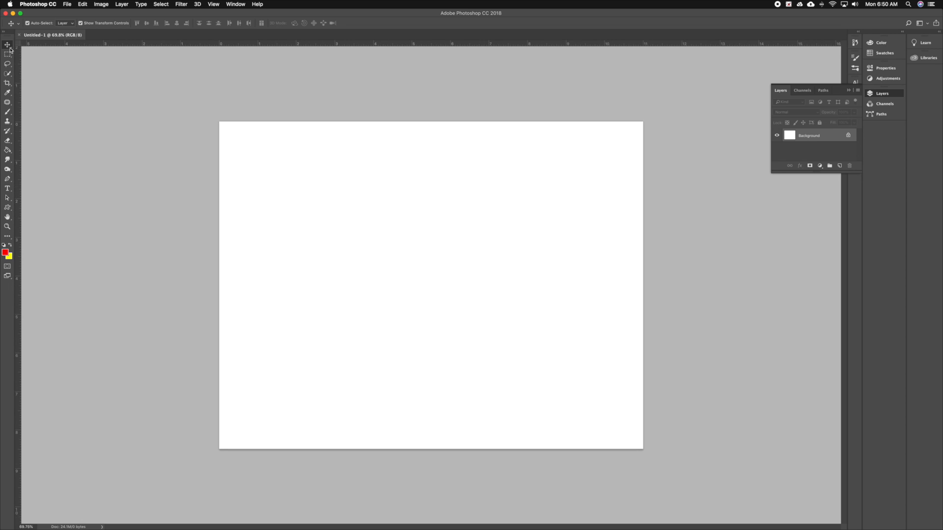
Activate the Brush tool, and move the marker box in Preview's keyboard.jpeg onto the pictured right-bracket key.
left_click(7, 112)
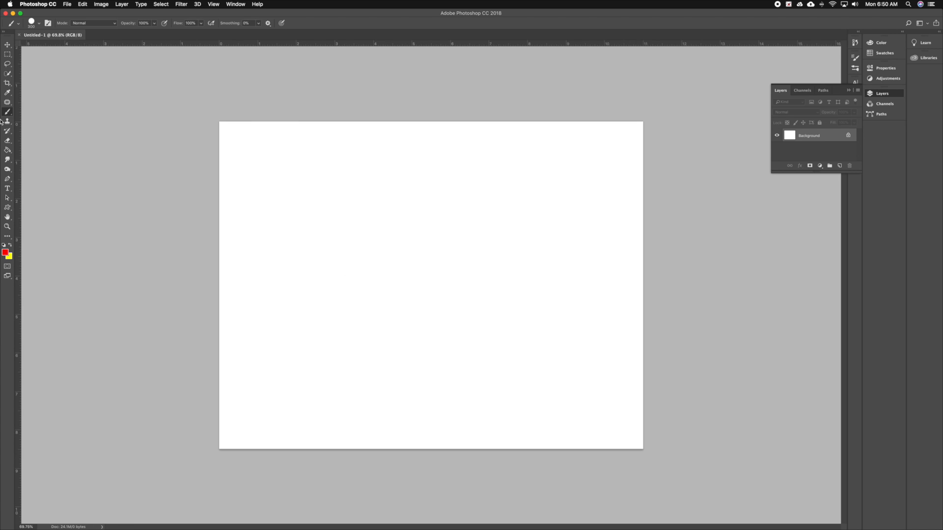
left_click(20, 13)
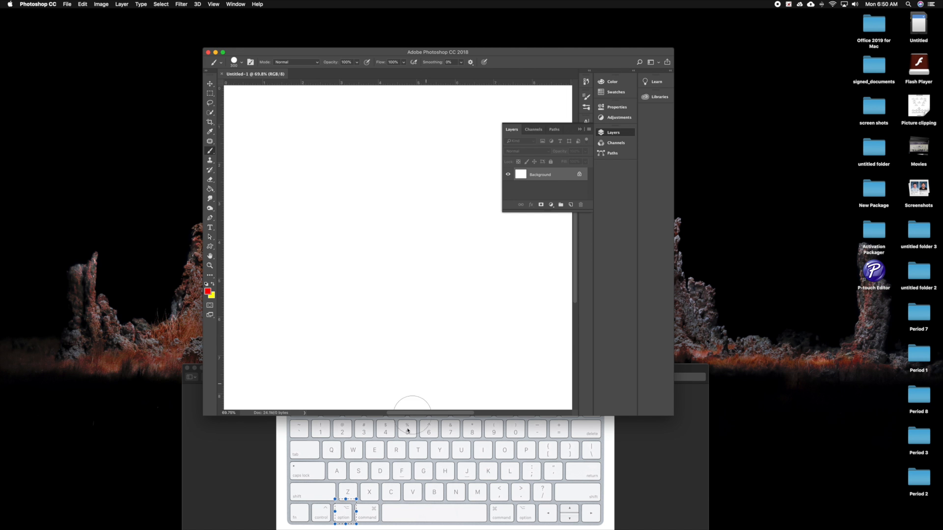
left_click(394, 497)
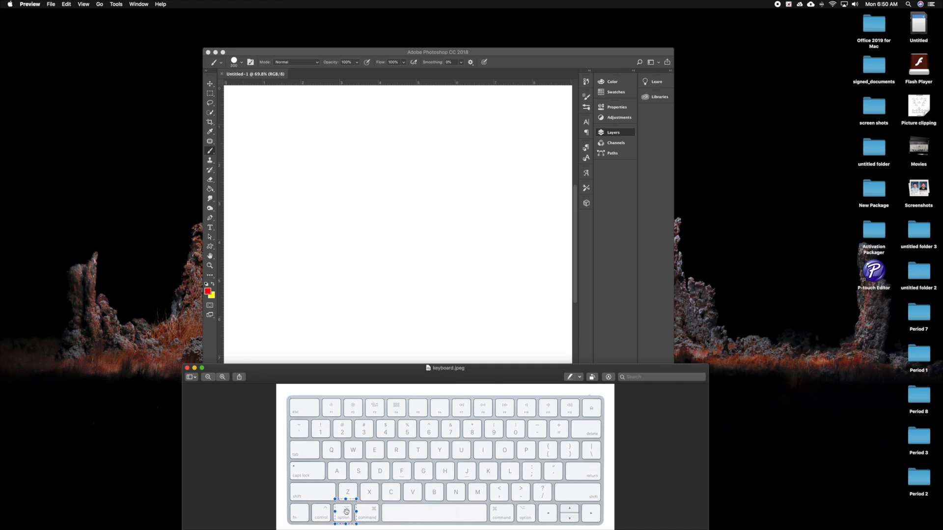
mouse_move(346, 511)
left_mouse_down()
mouse_move(506, 448)
mouse_move(568, 453)
left_mouse_up()
left_click(499, 309)
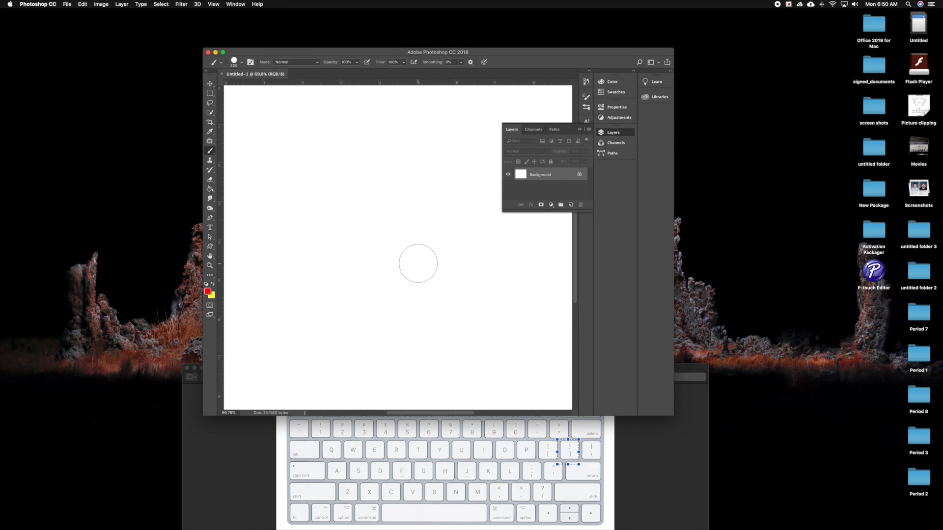
Resize the brush smaller and larger, leaving it at 150 px, and enlarge the Photoshop window to fill the screen.
key("bracketleft")
key("bracketleft")
key("bracketleft")
key("bracketleft")
key("bracketright")
key("bracketright")
key("bracketright")
key("bracketright")
key("bracketright")
key("bracketleft")
key("bracketleft")
key("bracketleft")
key("bracketleft")
key("bracketleft")
left_click(223, 52)
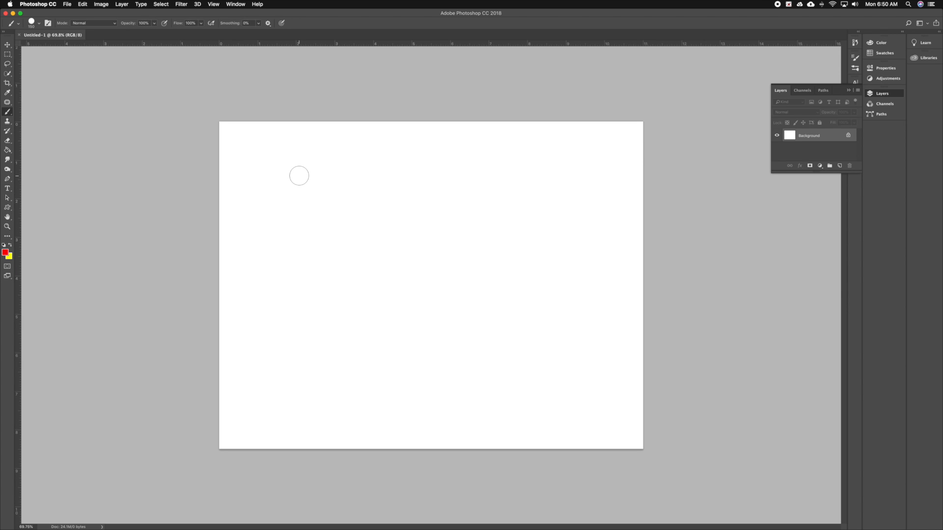
Paint a sideways V-shaped red stroke on the upper canvas, and a patch above it with the brush opacity set to 30%.
mouse_move(275, 147)
left_mouse_down()
mouse_move(408, 223)
mouse_move(494, 224)
mouse_move(420, 256)
mouse_move(293, 239)
left_mouse_up()
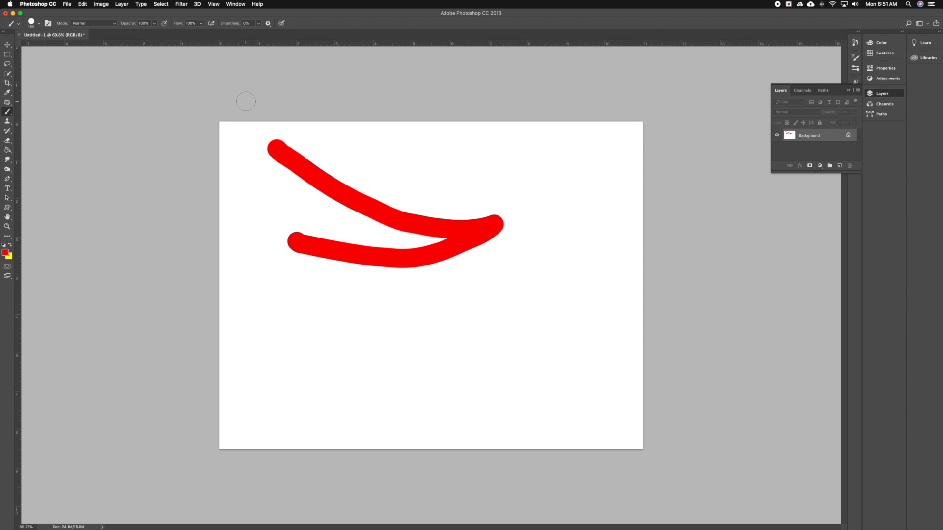
left_click(155, 25)
left_click_drag(153, 34, 131, 40)
mouse_move(381, 173)
left_mouse_down()
mouse_move(473, 173)
mouse_move(447, 192)
mouse_move(408, 173)
mouse_move(420, 200)
mouse_move(404, 167)
mouse_move(442, 203)
mouse_move(458, 183)
mouse_move(447, 173)
mouse_move(409, 173)
mouse_move(474, 205)
mouse_move(431, 184)
mouse_move(384, 185)
mouse_move(420, 211)
left_mouse_up()
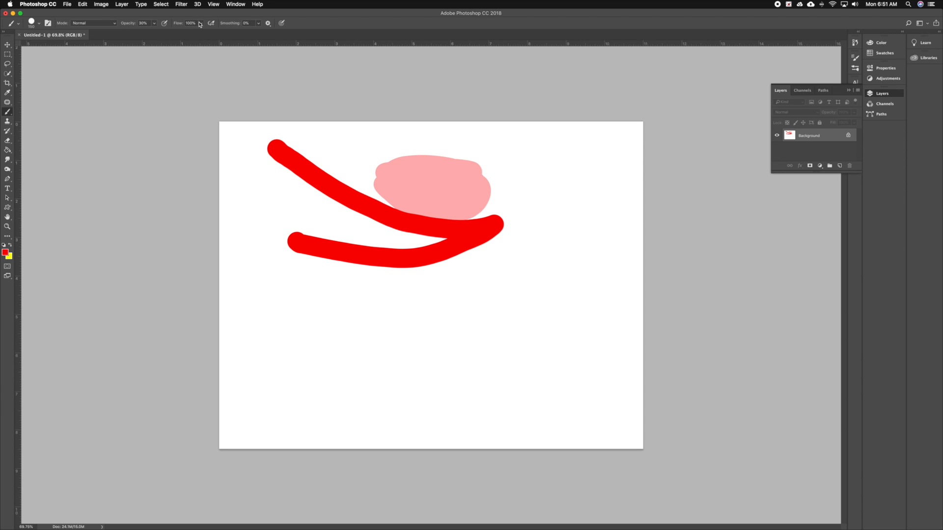
Paint over the light red patch again, and add another pass with the brush flow set to 42%.
left_click(201, 23)
mouse_move(345, 204)
left_mouse_down()
mouse_move(370, 179)
mouse_move(406, 195)
mouse_move(415, 184)
mouse_move(352, 167)
mouse_move(415, 168)
mouse_move(386, 171)
mouse_move(401, 158)
mouse_move(474, 164)
mouse_move(489, 206)
mouse_move(385, 197)
mouse_move(423, 200)
mouse_move(426, 183)
mouse_move(412, 163)
mouse_move(494, 182)
left_mouse_up()
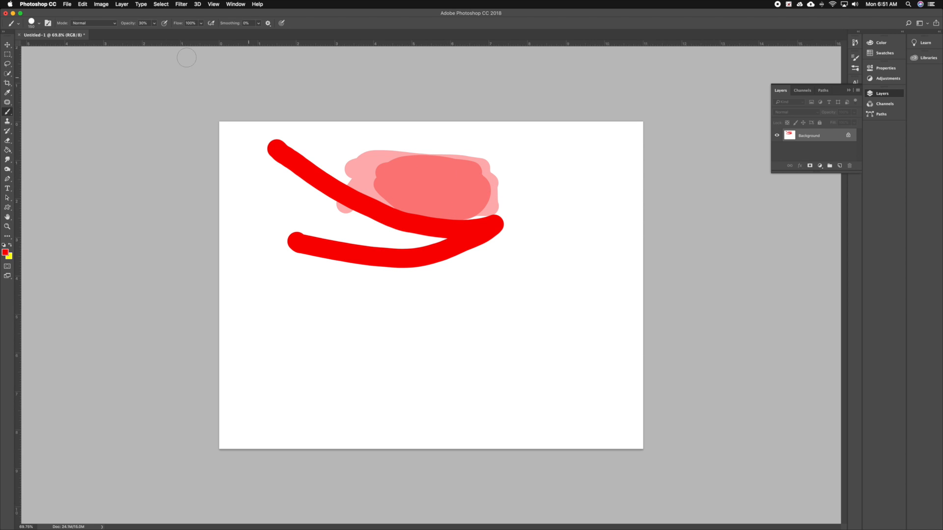
left_click(201, 23)
left_click_drag(199, 35, 181, 36)
mouse_move(424, 185)
left_mouse_down()
mouse_move(375, 152)
mouse_move(489, 160)
mouse_move(503, 192)
mouse_move(478, 207)
mouse_move(440, 205)
mouse_move(418, 191)
mouse_move(473, 169)
mouse_move(492, 188)
mouse_move(481, 197)
mouse_move(469, 173)
mouse_move(478, 194)
mouse_move(435, 176)
mouse_move(466, 178)
mouse_move(379, 182)
mouse_move(444, 174)
mouse_move(392, 175)
left_mouse_up()
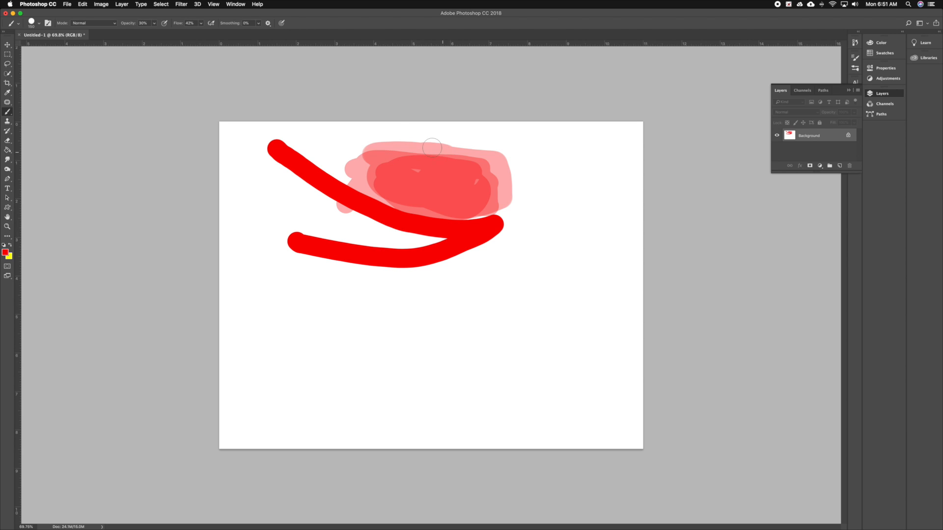
Restore the brush opacity and flow to 100%.
left_click(155, 24)
left_click_drag(155, 34, 235, 38)
left_click(201, 24)
Enlarge the brush and paint the entire canvas solid red.
key("]")
key("]")
key("]")
key("]")
key("]")
key("]")
key("]")
key("]")
key("]")
mouse_move(241, 160)
left_mouse_down()
mouse_move(304, 151)
mouse_move(660, 161)
mouse_move(632, 428)
mouse_move(324, 446)
mouse_move(219, 441)
mouse_move(232, 179)
mouse_move(232, 197)
mouse_move(442, 224)
mouse_move(633, 229)
mouse_move(525, 267)
mouse_move(342, 237)
mouse_move(253, 242)
mouse_move(329, 285)
mouse_move(635, 294)
mouse_move(624, 332)
mouse_move(550, 369)
mouse_move(475, 380)
mouse_move(310, 360)
left_mouse_up()
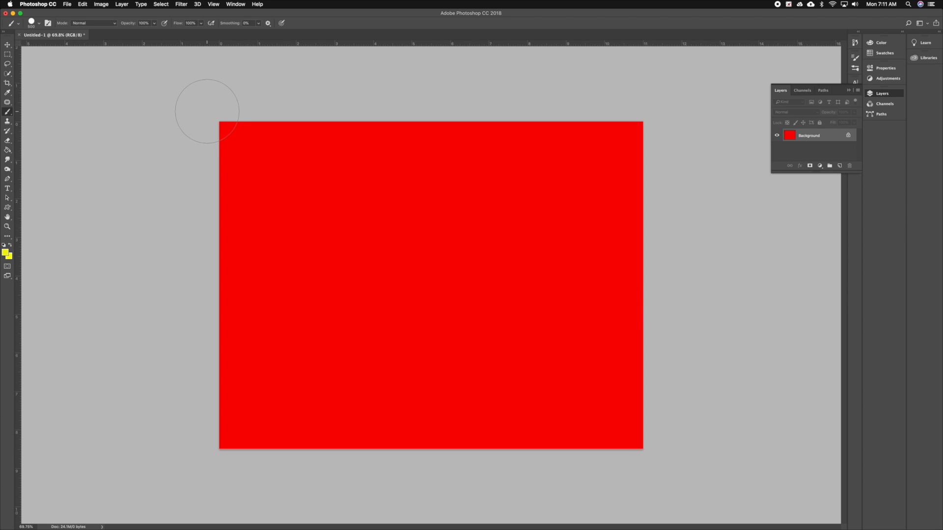
left_click(39, 23)
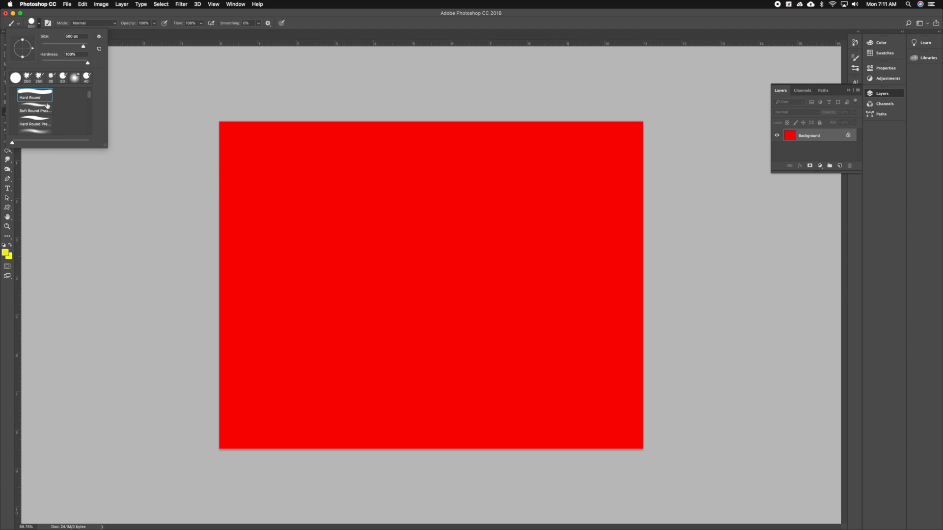
scroll(47, 106, "down", 10)
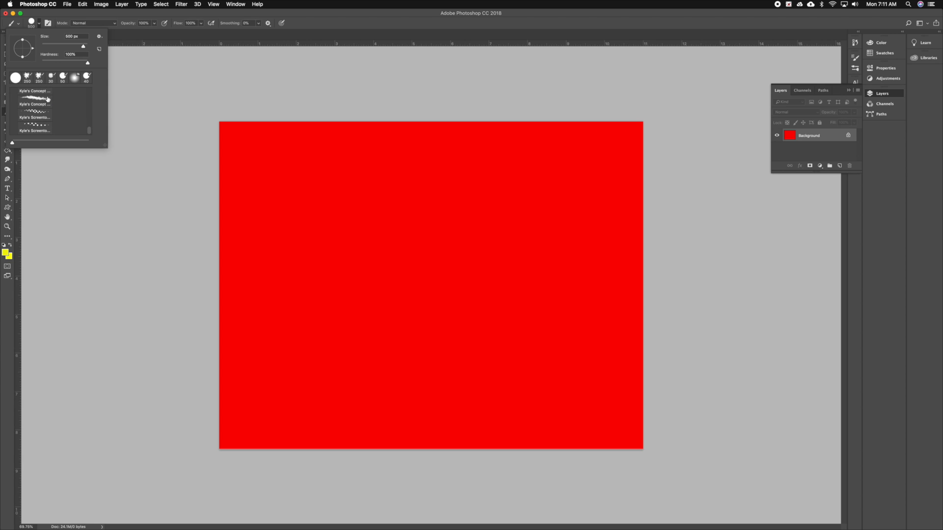
scroll(47, 100, "up", 10)
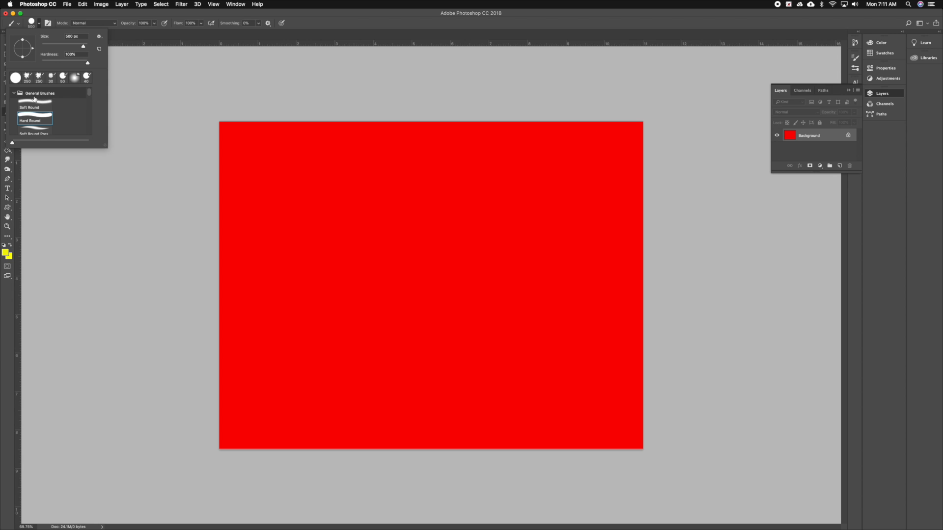
Set the foreground color to bright blue (#0ba9f3).
left_click(6, 254)
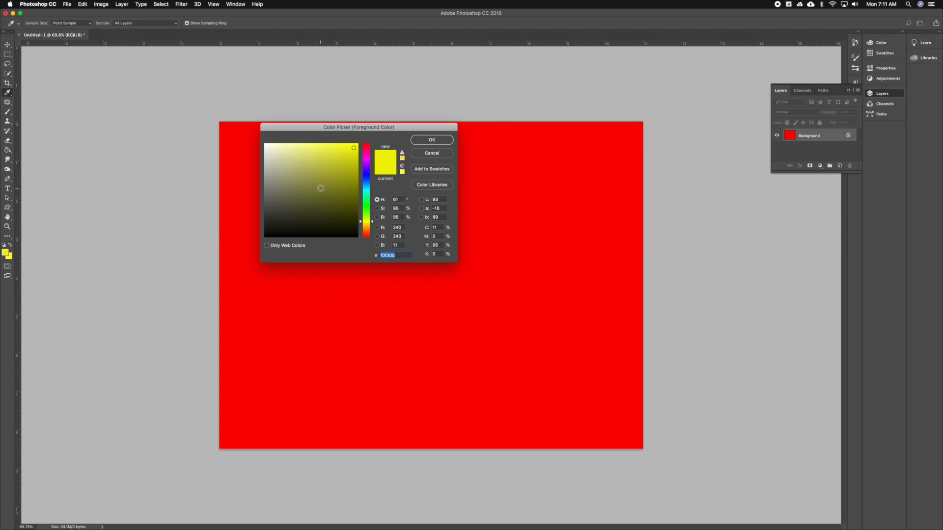
left_click(368, 187)
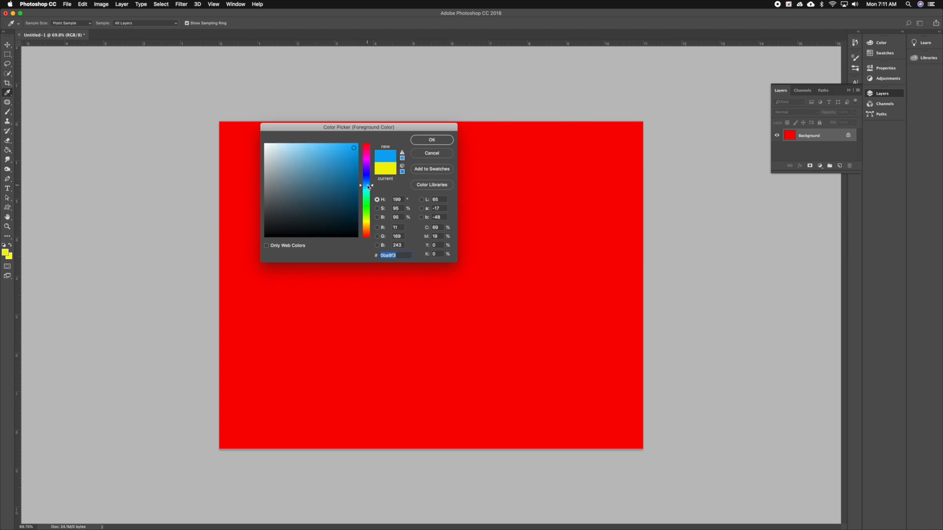
left_click(424, 142)
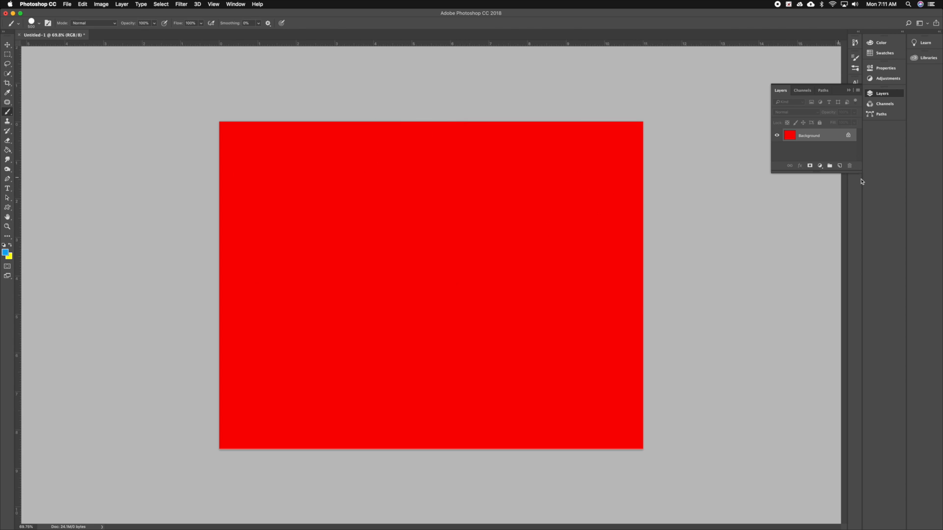
Add a new layer named water and paint a wavy blue band across the bottom of the canvas.
left_click(839, 166)
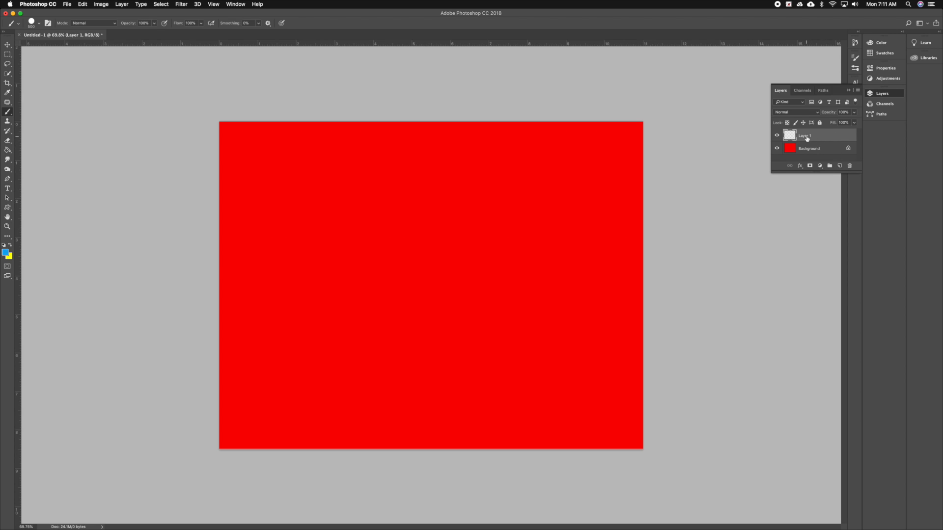
type("water")
key("Return")
mouse_move(622, 423)
left_mouse_down()
mouse_move(370, 429)
mouse_move(221, 417)
mouse_move(264, 400)
mouse_move(525, 393)
mouse_move(655, 402)
mouse_move(506, 384)
mouse_move(221, 389)
left_mouse_up()
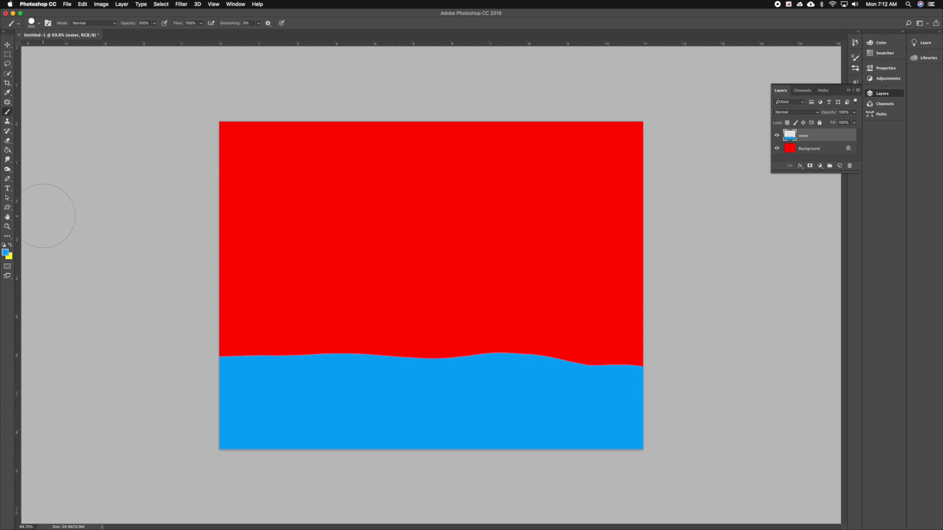
Add another layer above the water layer, name it beach, and make it active.
left_click(840, 166)
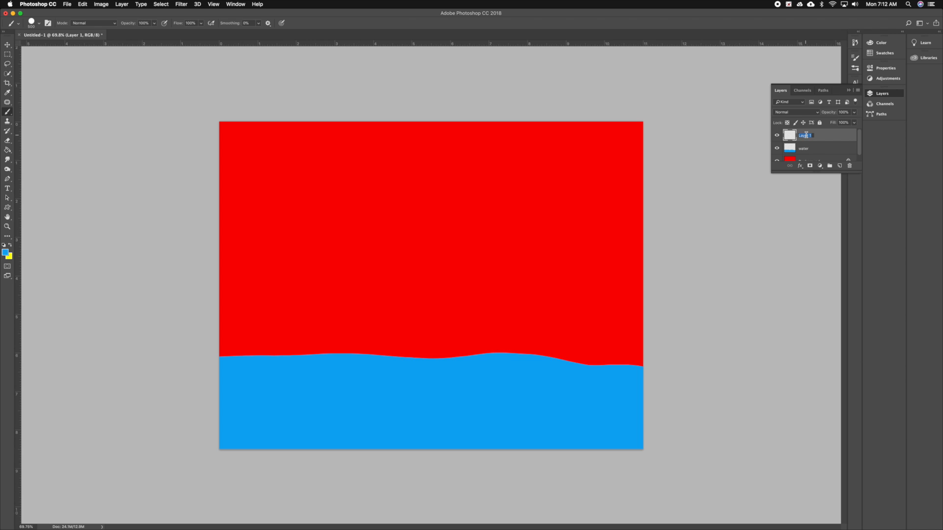
type("beach")
left_click(818, 148)
left_click(818, 137)
Set the foreground color to sandy brown (#b0985e) and paint a beach band above the water with a 400 px brush.
left_click(5, 253)
left_click_drag(366, 225, 371, 223)
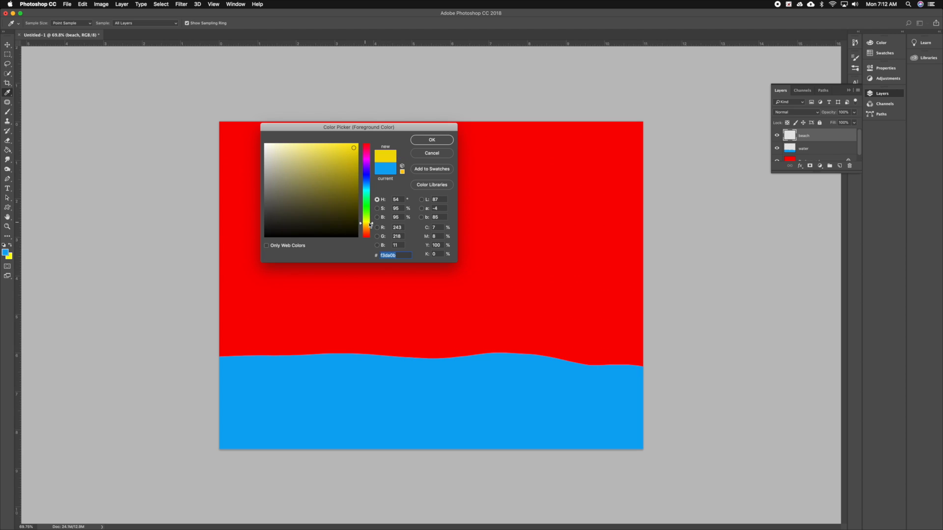
left_click_drag(292, 158, 288, 150)
left_click(371, 226)
left_click(332, 176)
left_click_drag(332, 175, 314, 176)
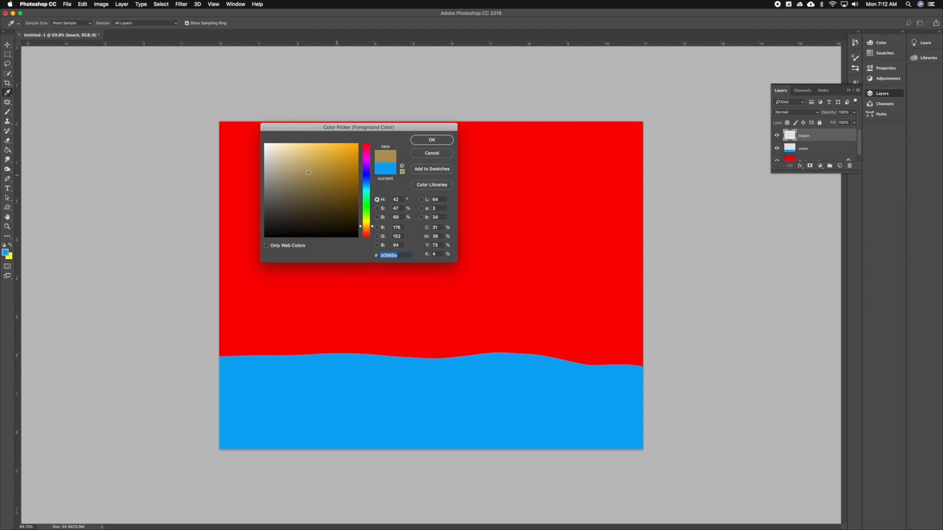
left_click(421, 144)
key("b")
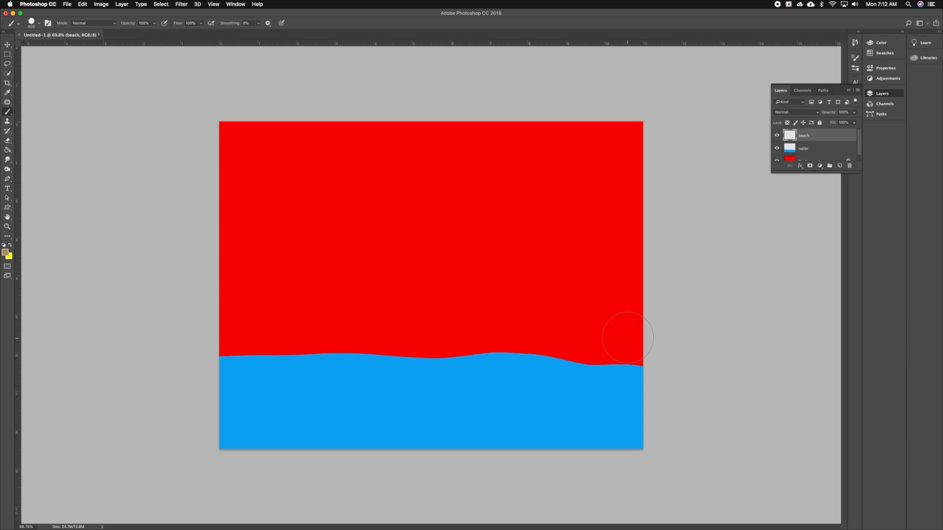
mouse_move(631, 340)
left_mouse_down()
mouse_move(316, 349)
mouse_move(229, 340)
mouse_move(633, 326)
left_mouse_up()
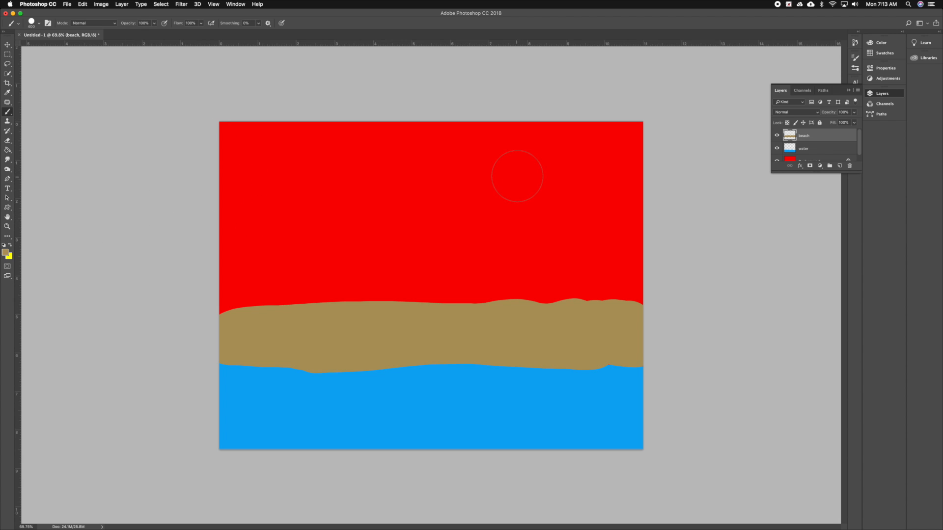
Select the water layer and set the foreground color to a light blue (#b4e7ff) based on the water's color.
left_click(818, 149)
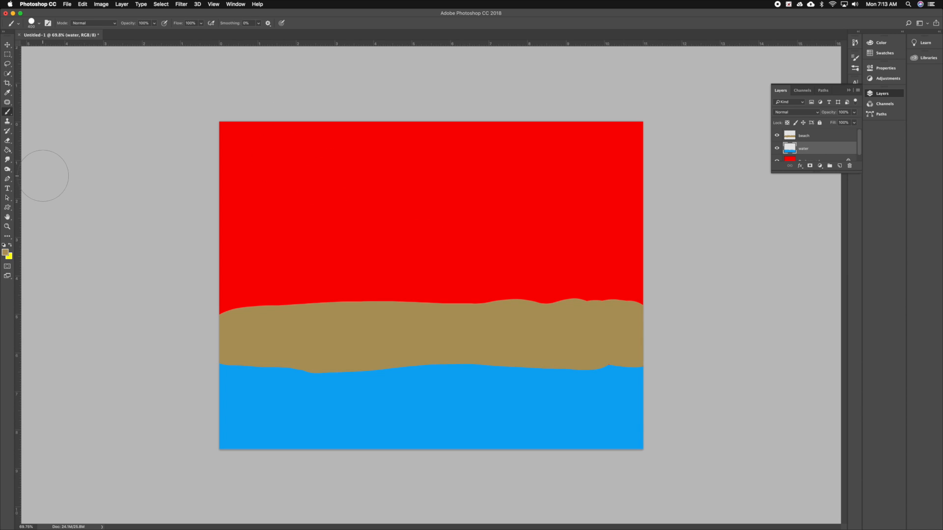
left_click(7, 93)
left_click(5, 252)
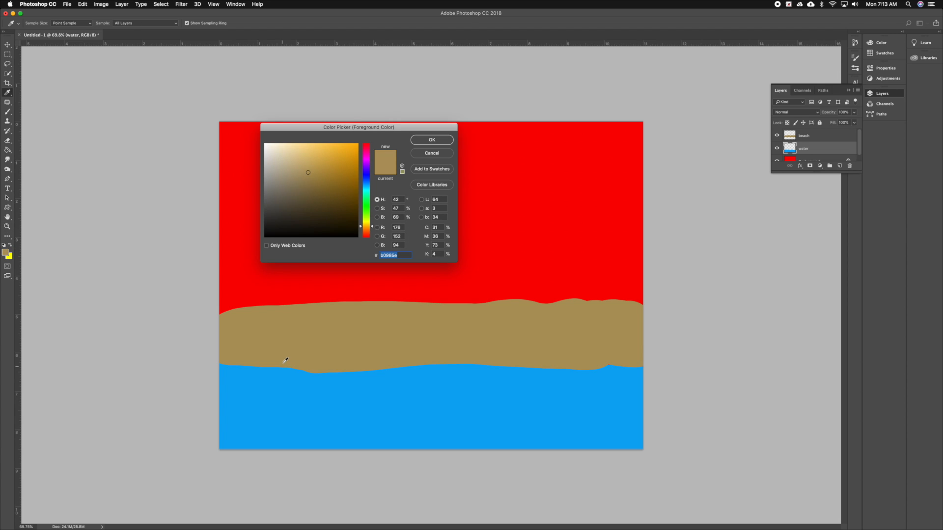
left_click(300, 394)
left_click_drag(318, 161, 292, 143)
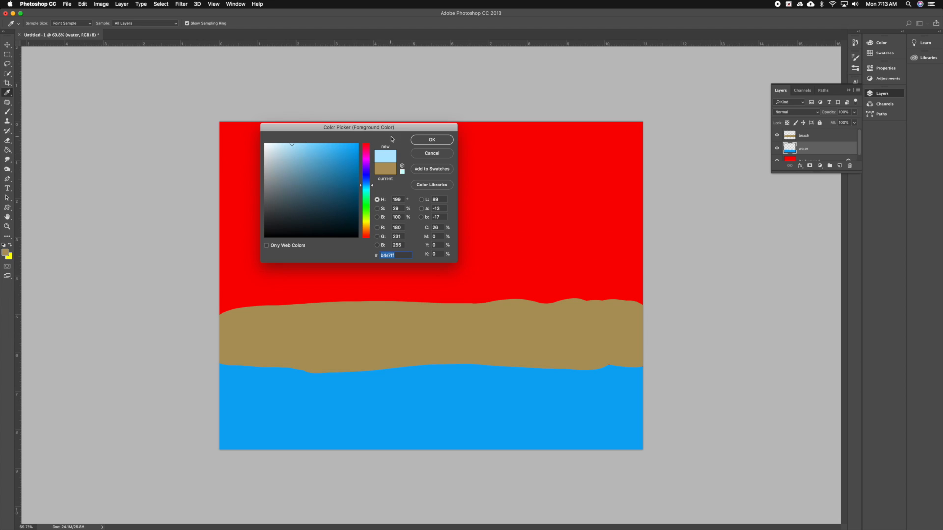
left_click(417, 139)
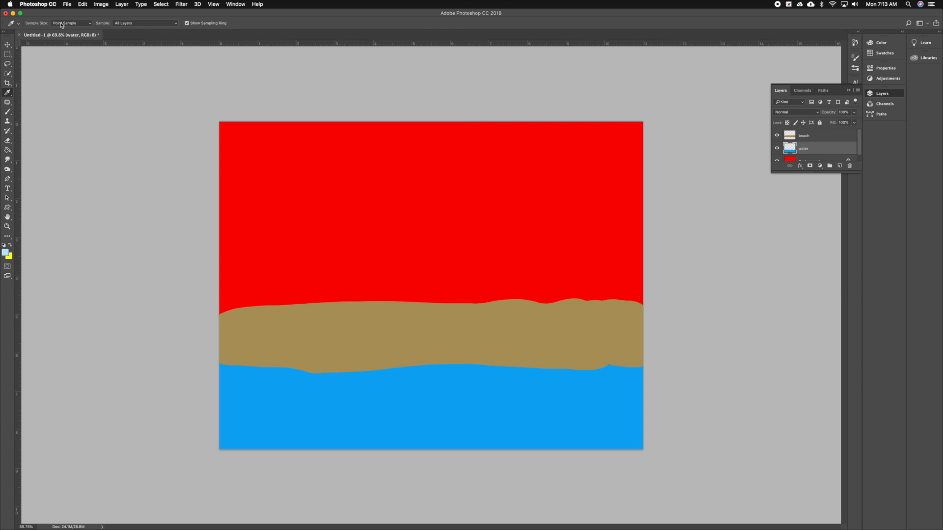
Collapse the Dry Media Brushes group and choose the leafy Kyle's Concept brush preset near the end of the list.
left_click(12, 113)
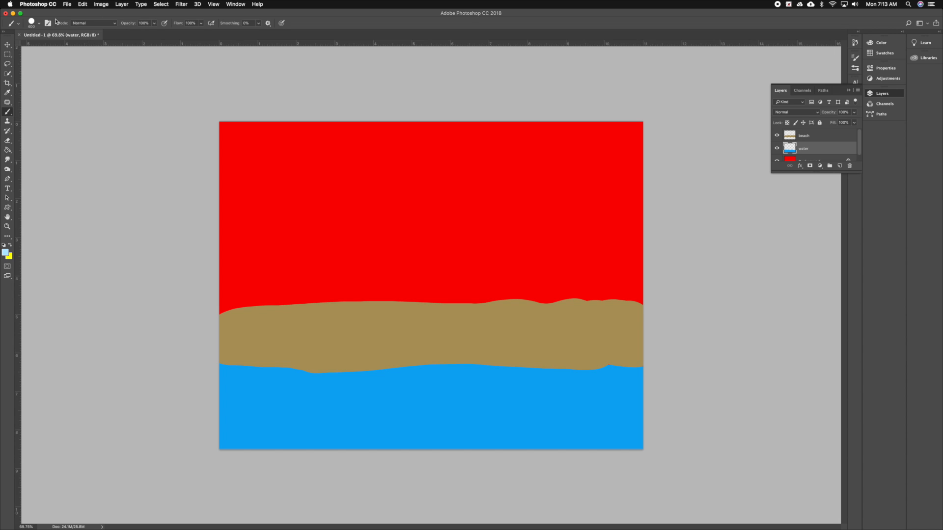
left_click(41, 24)
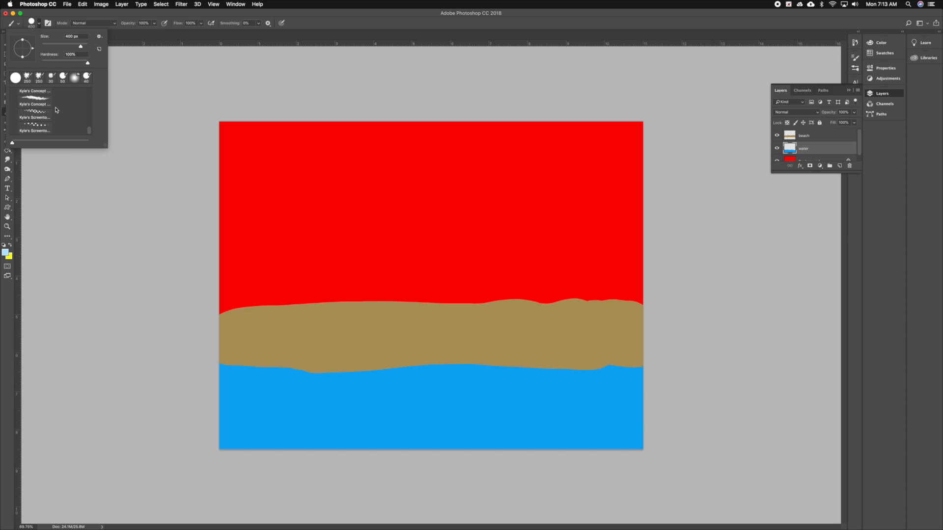
scroll(56, 110, "up", 10)
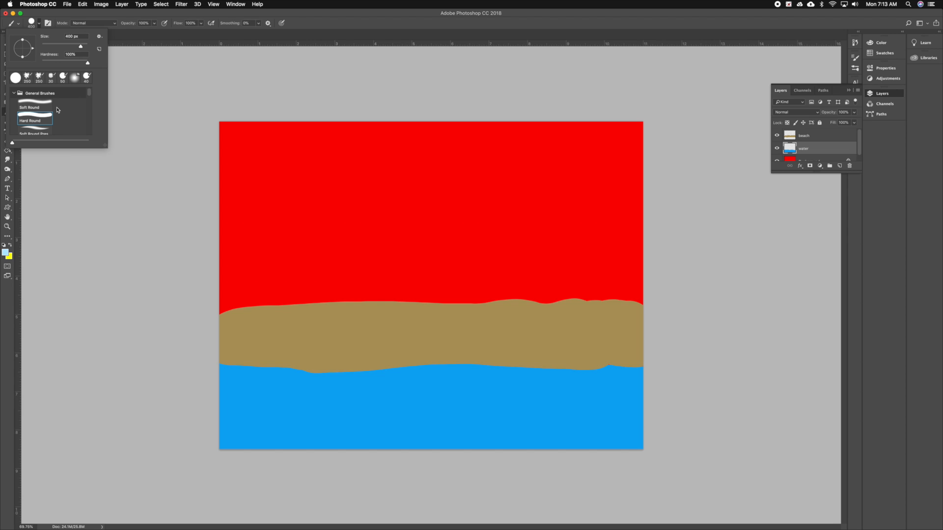
scroll(57, 110, "down", 5)
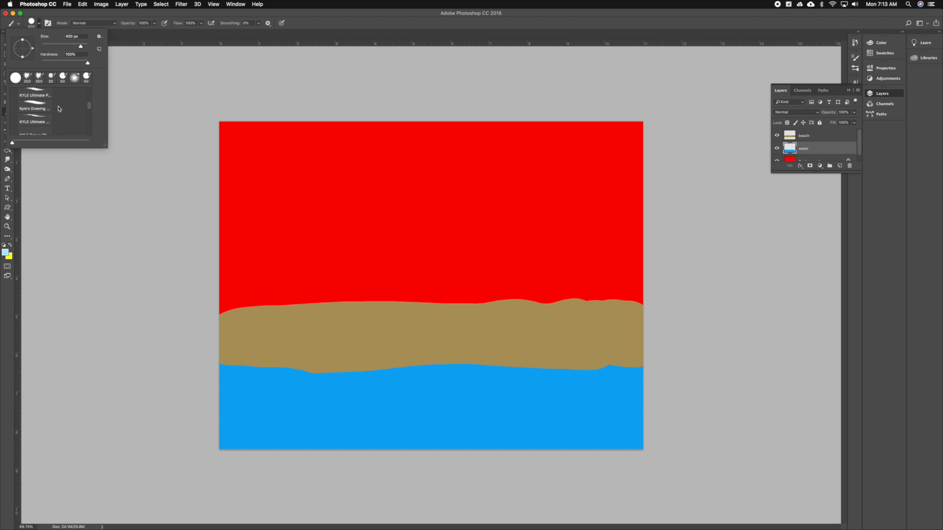
scroll(59, 108, "up", 5)
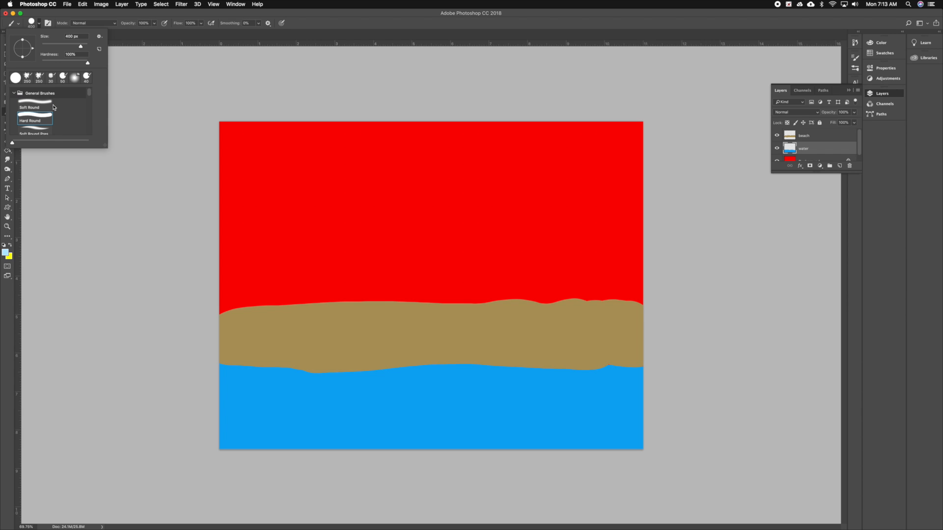
scroll(54, 107, "down", 5)
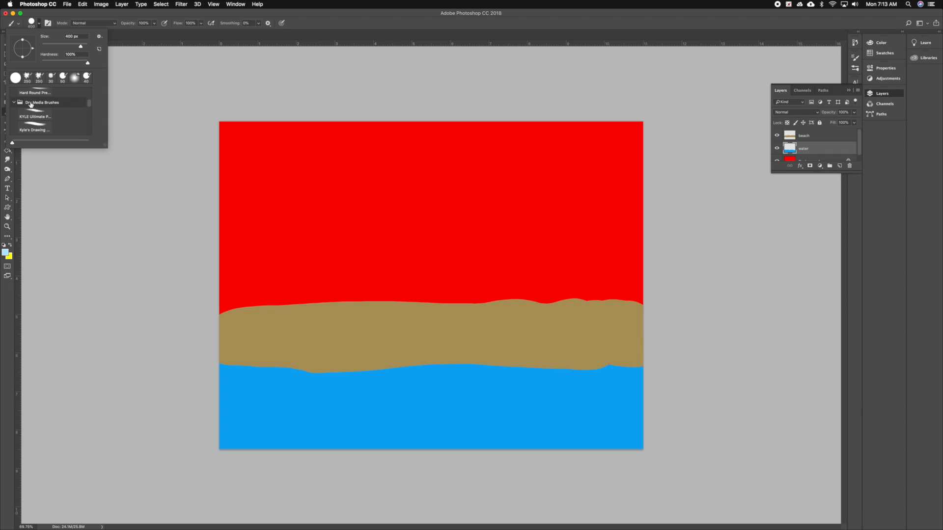
left_click(17, 103)
scroll(26, 119, "down", 5)
left_click(48, 104)
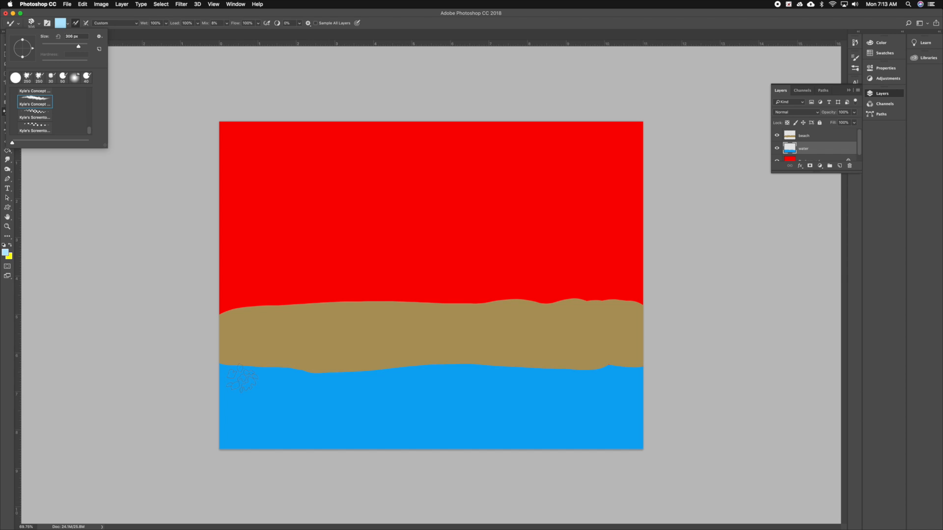
Paint light blue foam along the shoreline on the water layer, and over the left part of the sand's edge on the beach layer.
left_click(265, 395)
mouse_move(283, 393)
left_mouse_down()
mouse_move(356, 396)
mouse_move(350, 383)
mouse_move(368, 375)
mouse_move(428, 375)
left_mouse_up()
mouse_move(349, 392)
left_mouse_down()
mouse_move(333, 381)
mouse_move(256, 375)
left_mouse_up()
mouse_move(420, 375)
left_mouse_down()
mouse_move(493, 375)
mouse_move(421, 373)
left_mouse_up()
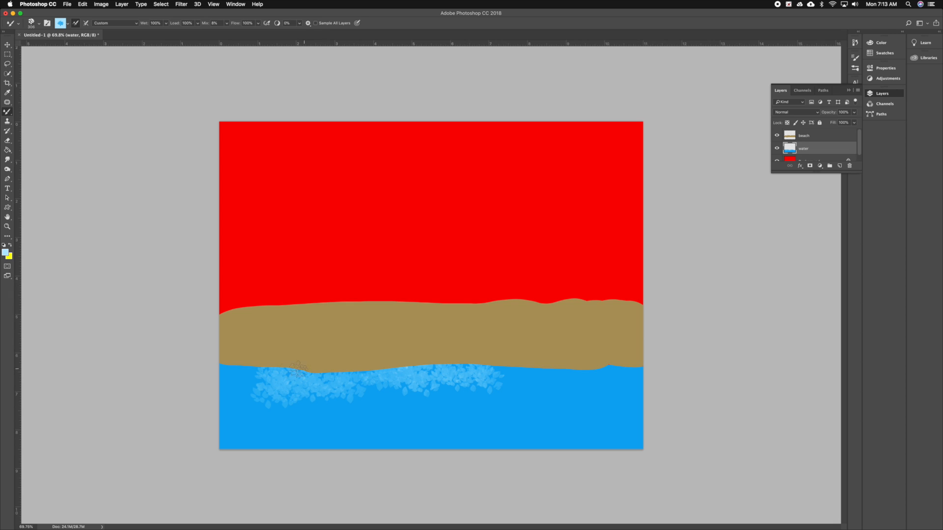
mouse_move(262, 364)
left_mouse_down()
mouse_move(462, 370)
mouse_move(453, 358)
mouse_move(484, 376)
mouse_move(507, 370)
mouse_move(501, 378)
mouse_move(580, 367)
left_mouse_up()
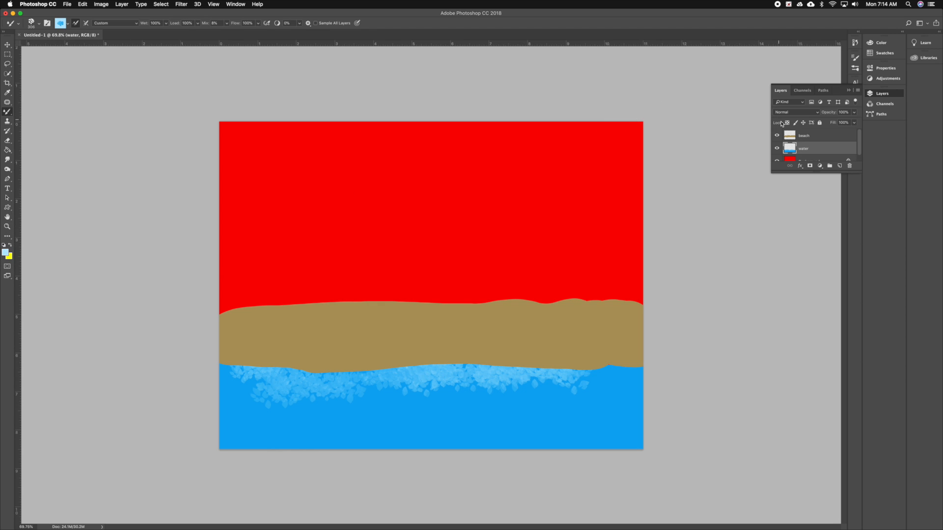
left_click(808, 136)
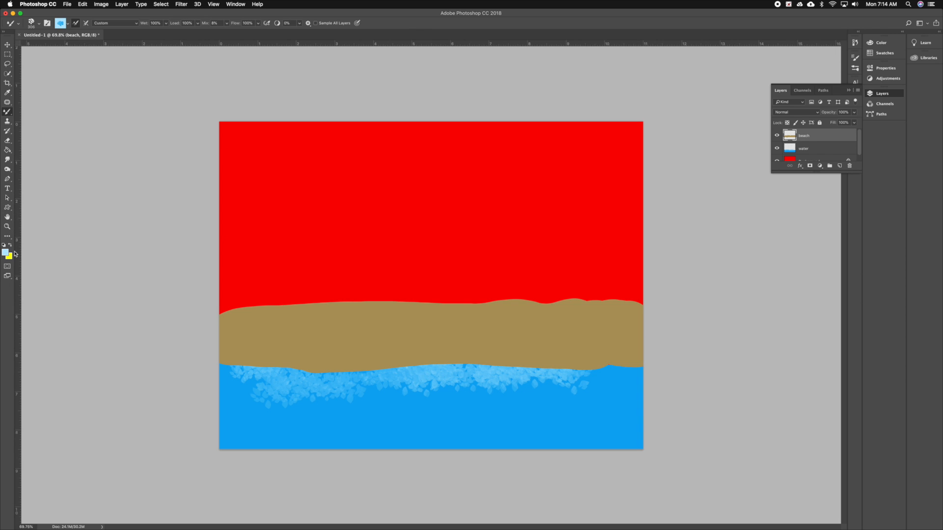
mouse_move(271, 371)
left_mouse_down()
mouse_move(345, 366)
mouse_move(338, 378)
mouse_move(348, 364)
mouse_move(364, 388)
mouse_move(403, 372)
left_mouse_up()
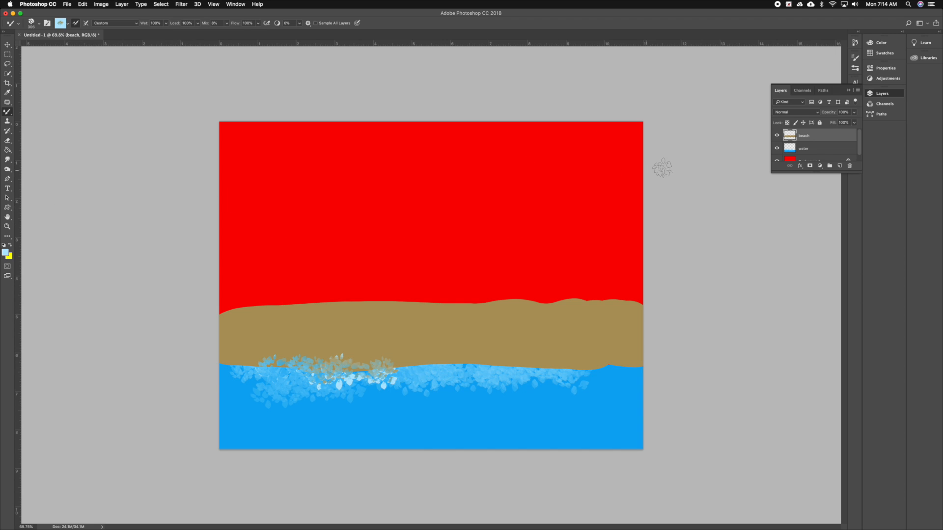
Select the Background layer and set the foreground color to a softer, muted red sampled from the sky.
left_click(796, 160)
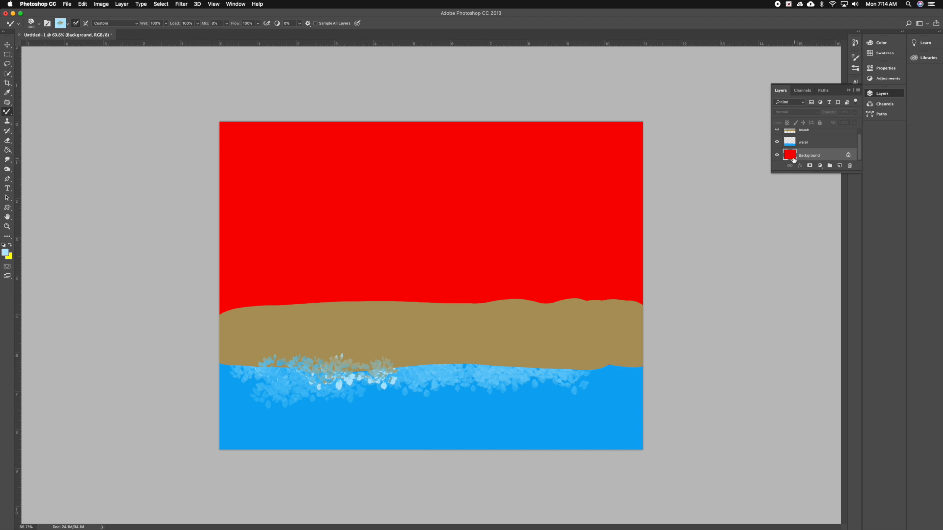
left_click(5, 253)
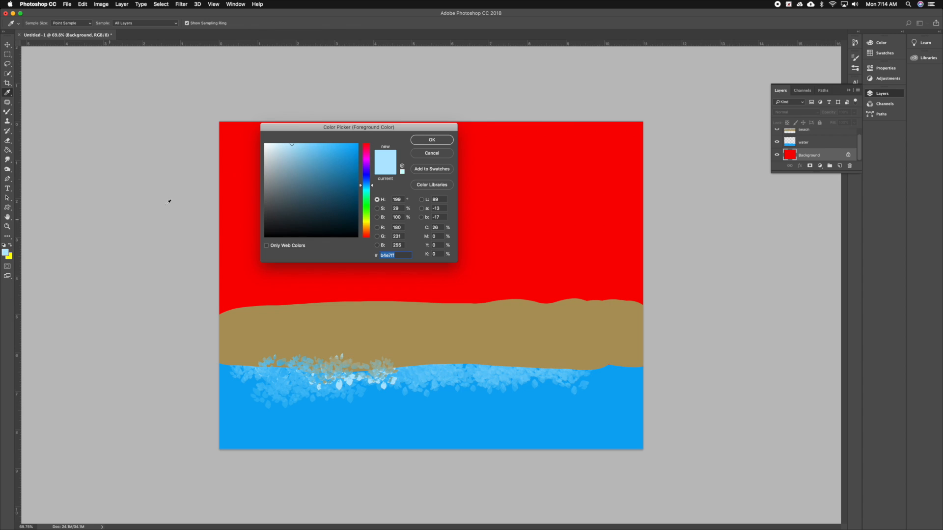
left_click(246, 226)
left_click(309, 148)
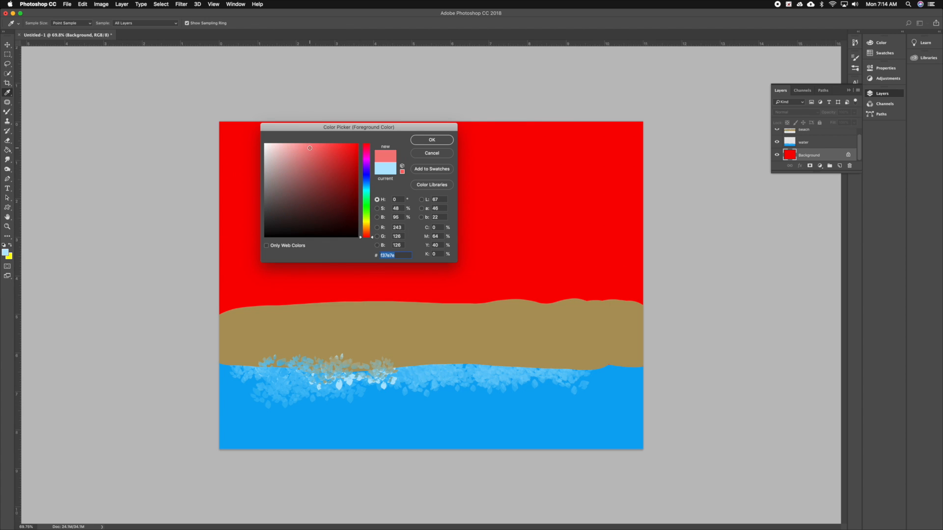
left_click(319, 154)
left_click(426, 140)
key("b")
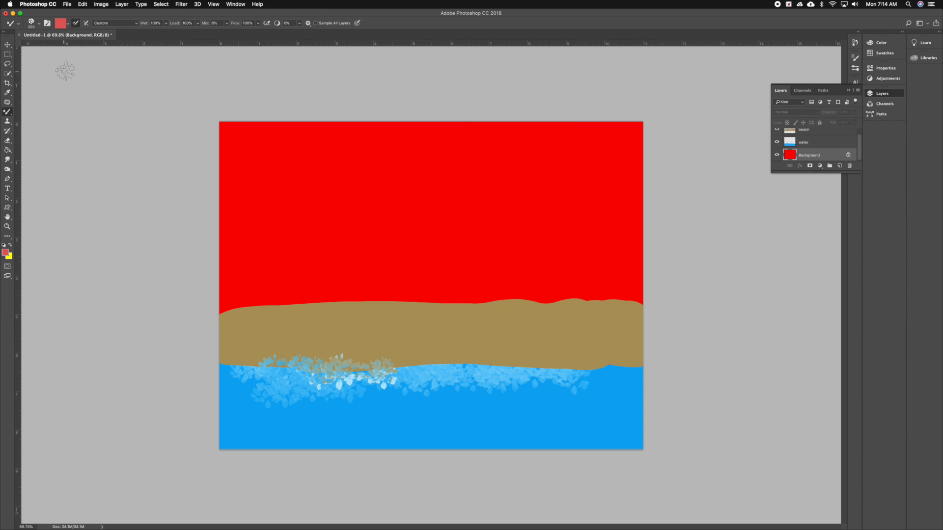
Choose a Smudge brush from the brush presets and try it on the red sky of the Background layer.
left_click(40, 24)
scroll(44, 116, "up", 5)
scroll(50, 106, "up", 5)
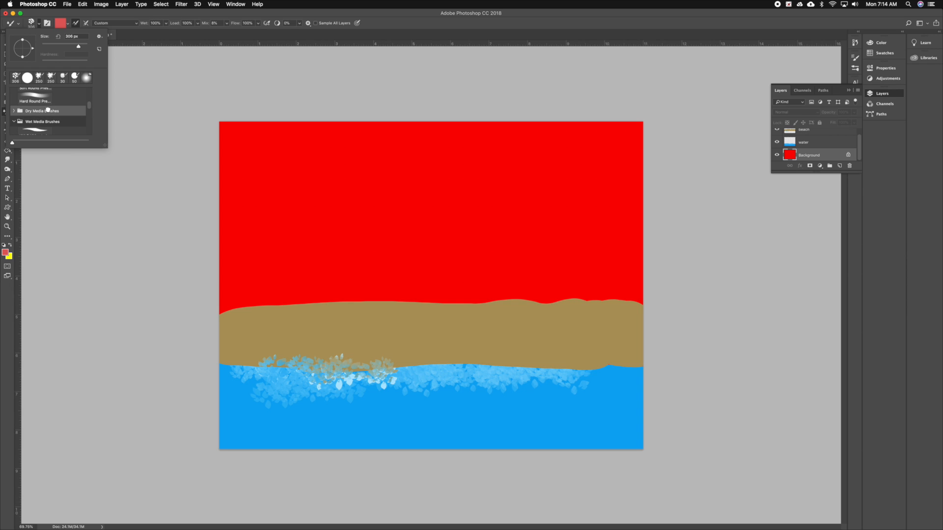
scroll(49, 114, "down", 5)
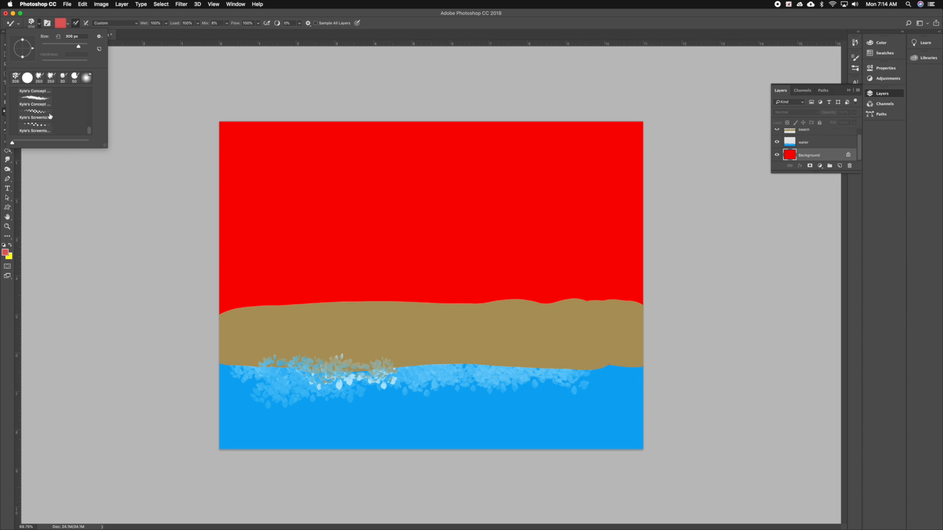
left_click(48, 103)
left_click(262, 140)
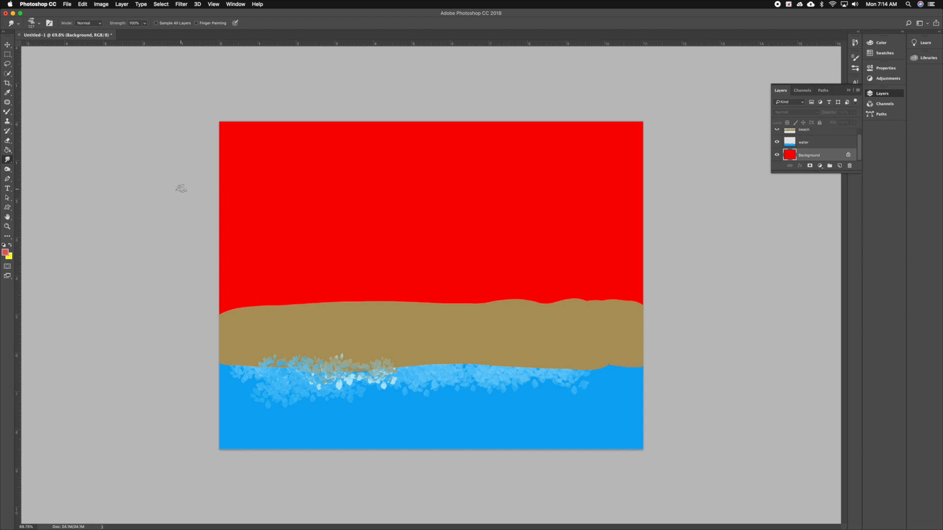
Choose the Kyle's Paintbox smudge brush from the presets and try it on the red sky of the Background layer.
left_click(39, 23)
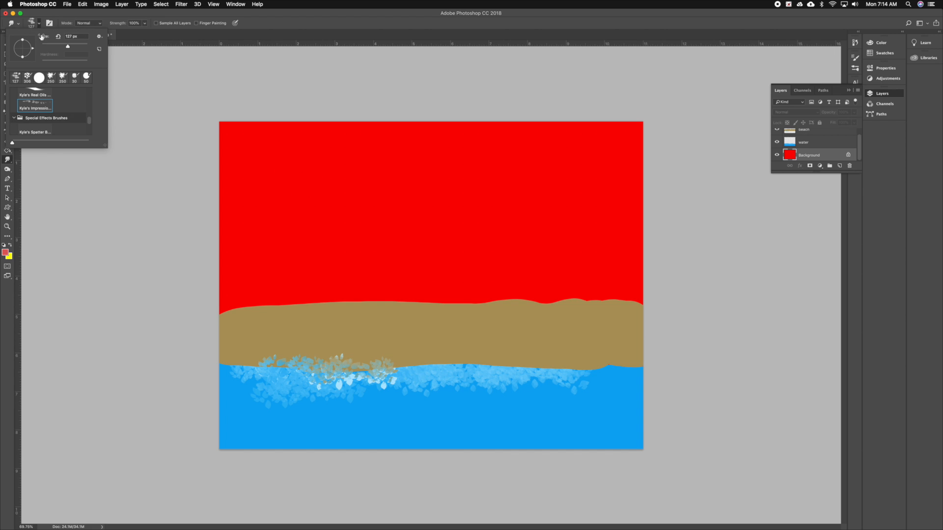
scroll(59, 117, "down", 1)
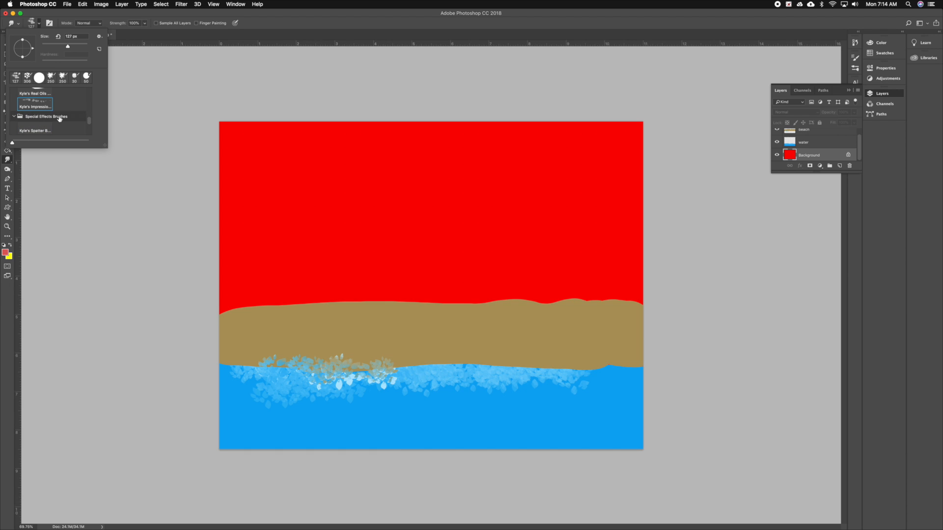
scroll(58, 121, "up", 3)
scroll(57, 120, "up", 5)
scroll(54, 117, "down", 5)
left_click(57, 127)
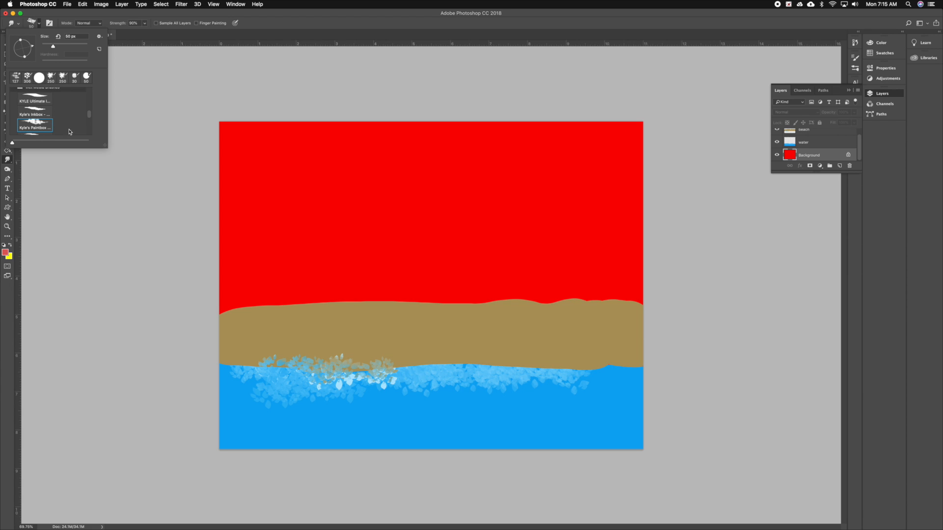
left_click(276, 184)
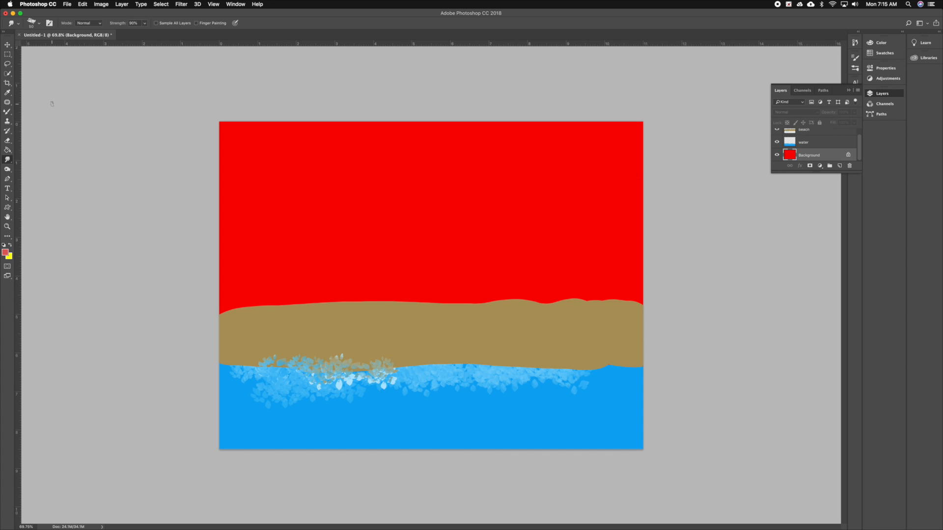
Browse the brush presets and choose the Kyle's Real Oils mixer brush just above Kyle's Impressionist brush.
left_click(40, 24)
scroll(64, 108, "up", 10)
scroll(64, 113, "up", 2)
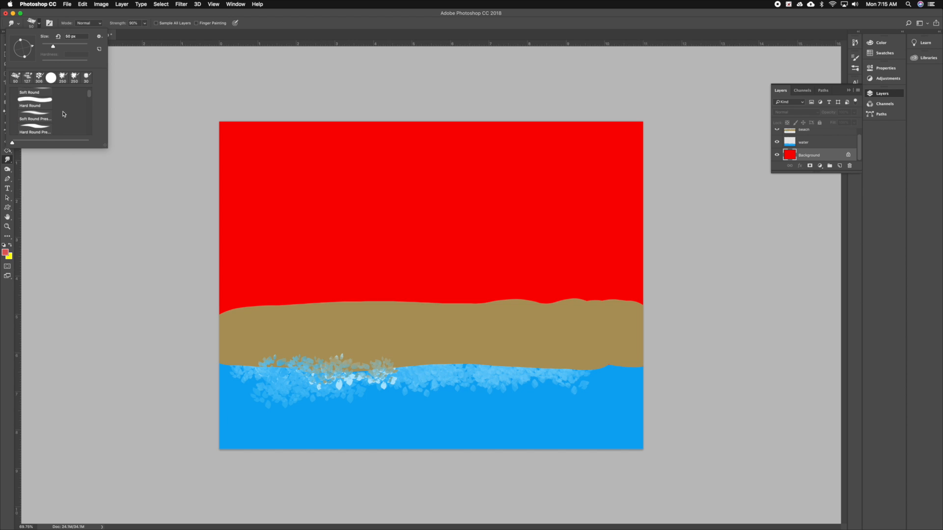
scroll(63, 113, "down", 12)
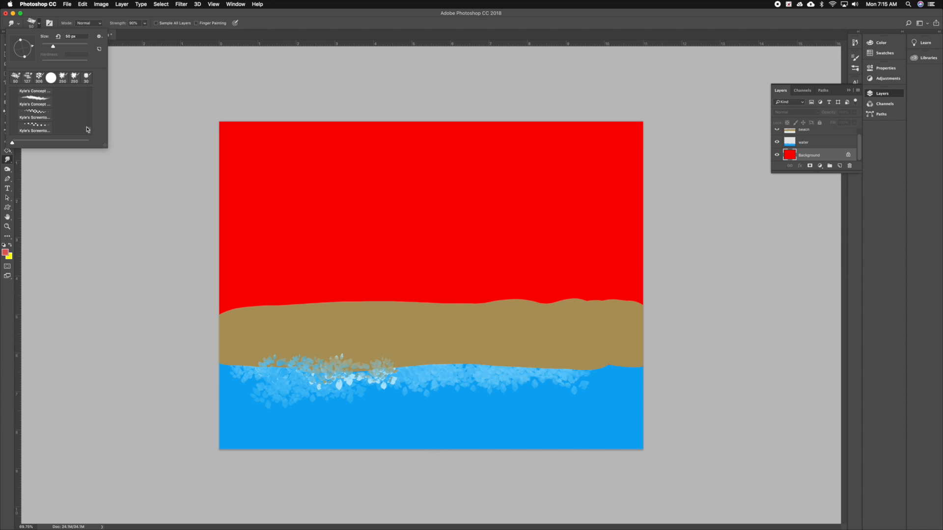
mouse_move(90, 130)
left_mouse_down()
mouse_move(97, 98)
mouse_move(91, 122)
left_mouse_up()
left_click(49, 109)
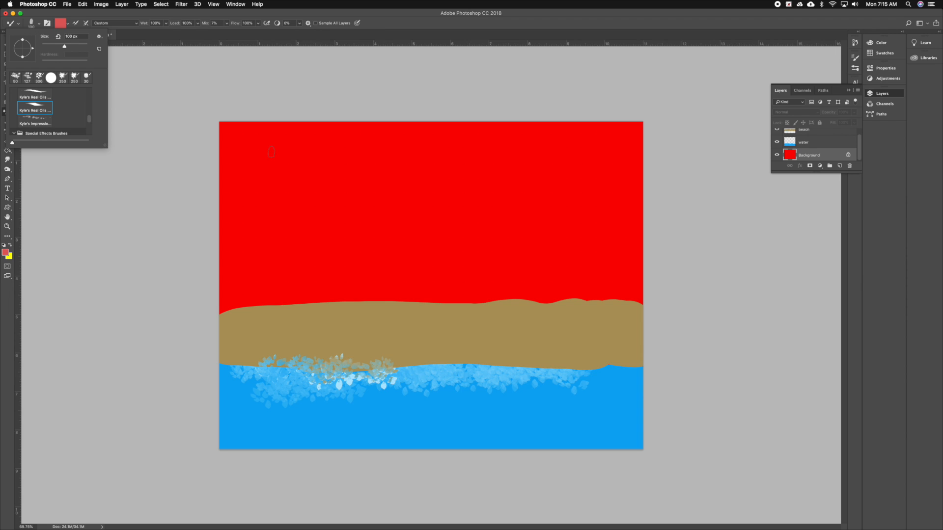
Paint muted red oil strokes over the Background layer's sky, enlarging the brush to 1000 px to cover nearly all of it.
left_click(294, 277)
mouse_move(300, 285)
left_mouse_down()
mouse_move(334, 307)
mouse_move(325, 293)
mouse_move(359, 285)
mouse_move(380, 262)
mouse_move(403, 264)
left_mouse_up()
key("bracketright")
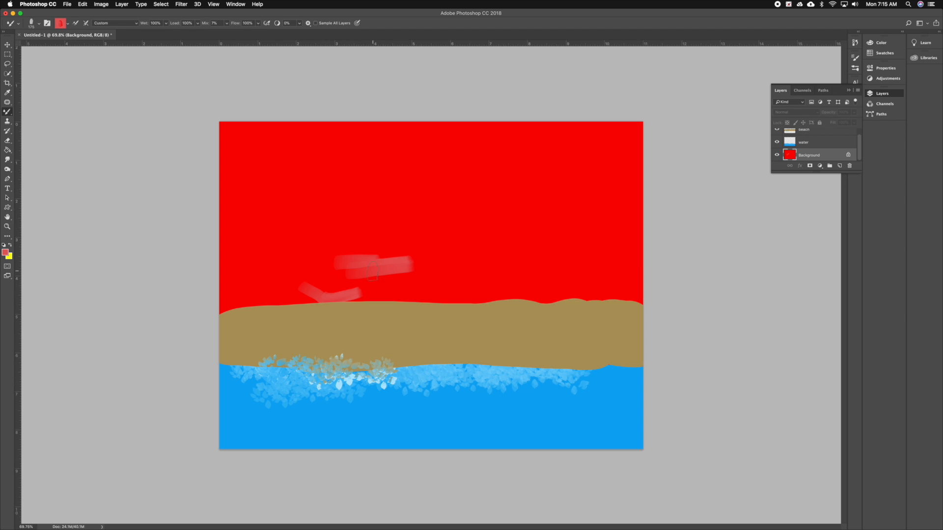
key("bracketright")
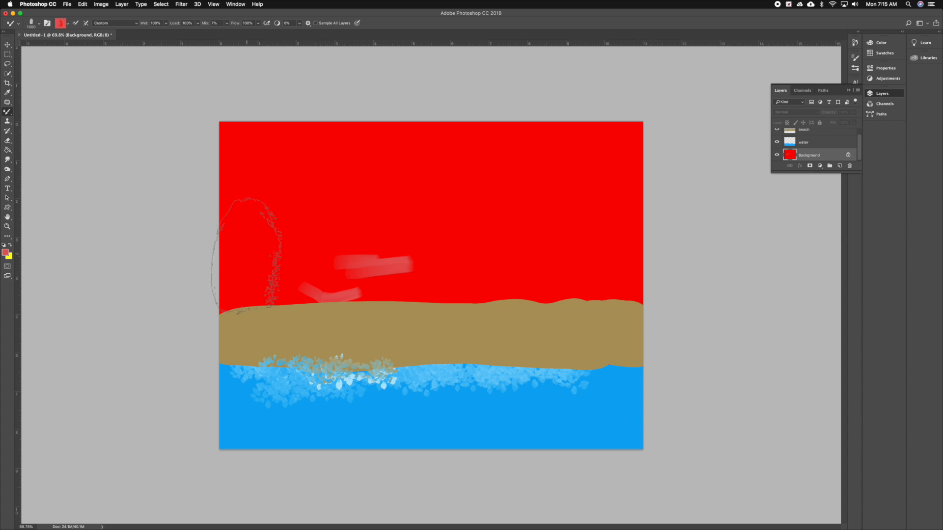
mouse_move(246, 260)
left_mouse_down()
mouse_move(375, 250)
mouse_move(495, 269)
mouse_move(678, 281)
mouse_move(731, 269)
mouse_move(888, 299)
mouse_move(661, 234)
mouse_move(665, 221)
mouse_move(467, 190)
mouse_move(396, 202)
mouse_move(196, 206)
mouse_move(190, 263)
mouse_move(225, 324)
mouse_move(246, 308)
mouse_move(309, 152)
mouse_move(253, 152)
mouse_move(474, 143)
mouse_move(651, 166)
left_mouse_up()
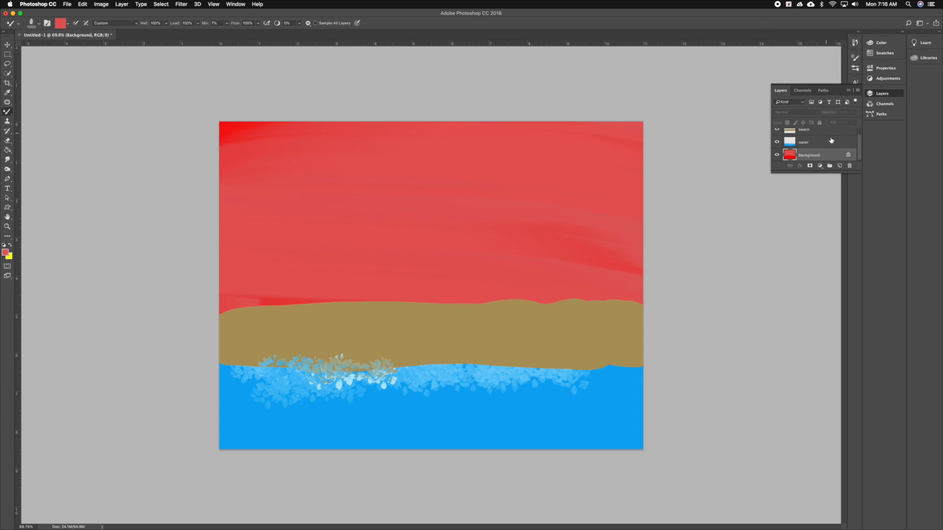
Add a new layer directly above the Background layer and name it "sun".
left_click(840, 166)
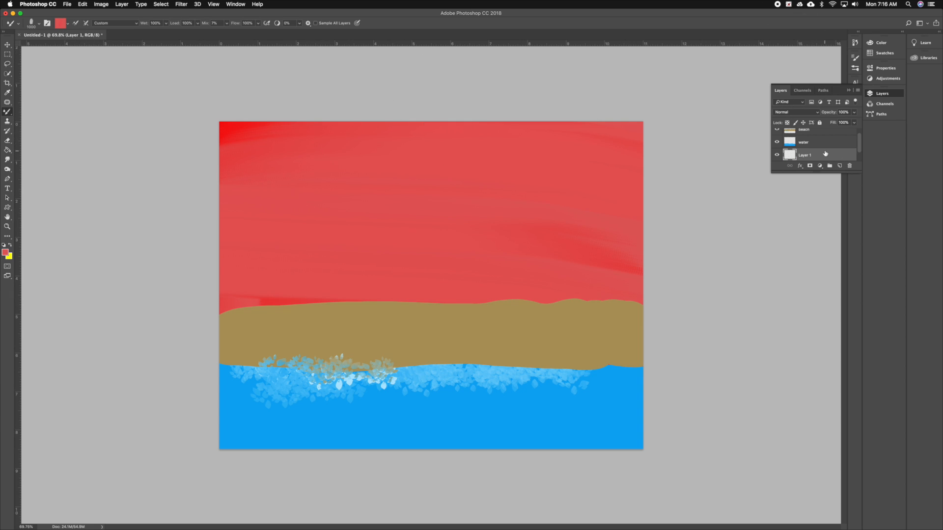
type("sun")
key("Return")
Set the foreground color to a bright, fully saturated yellow.
left_click(5, 253)
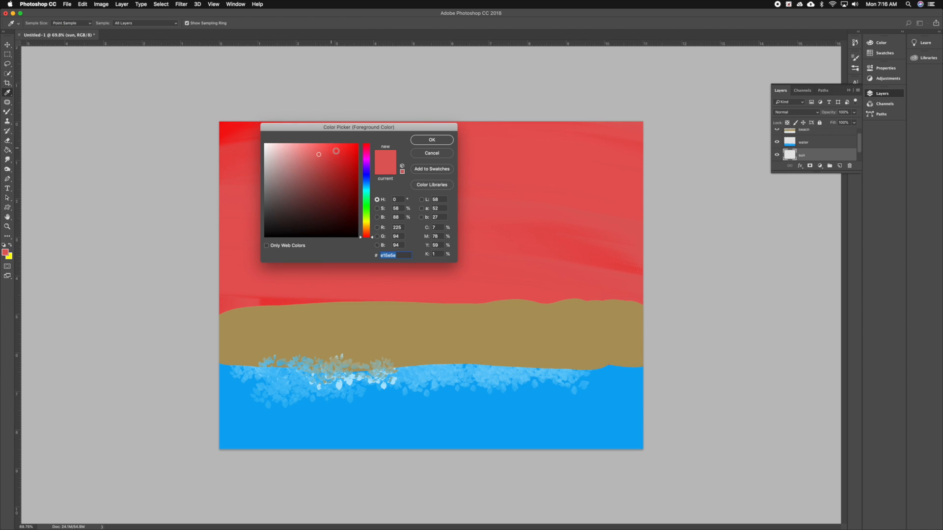
left_click(370, 221)
left_click_drag(366, 223, 374, 225)
left_click(353, 158)
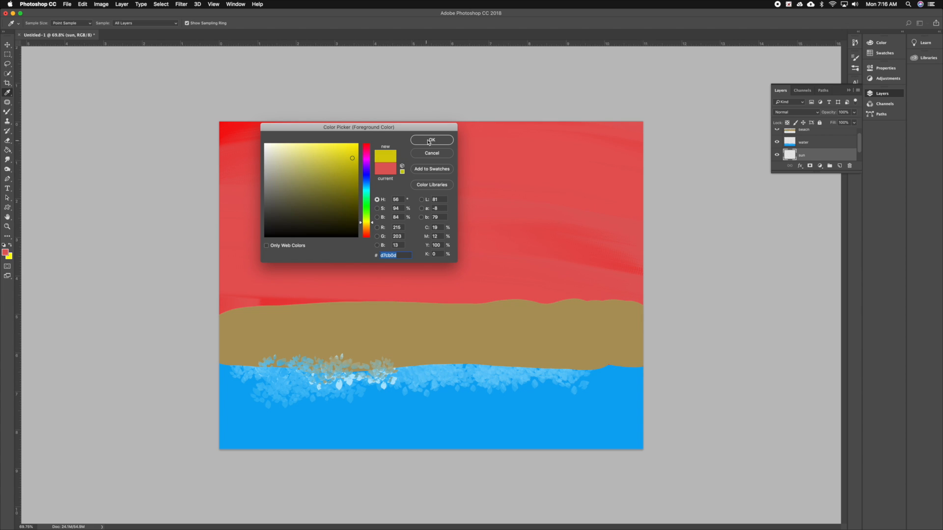
left_click(356, 145)
key("Return")
Switch back to the brush and choose the Hard Round preset from the General Brushes group.
key("b")
left_click(40, 24)
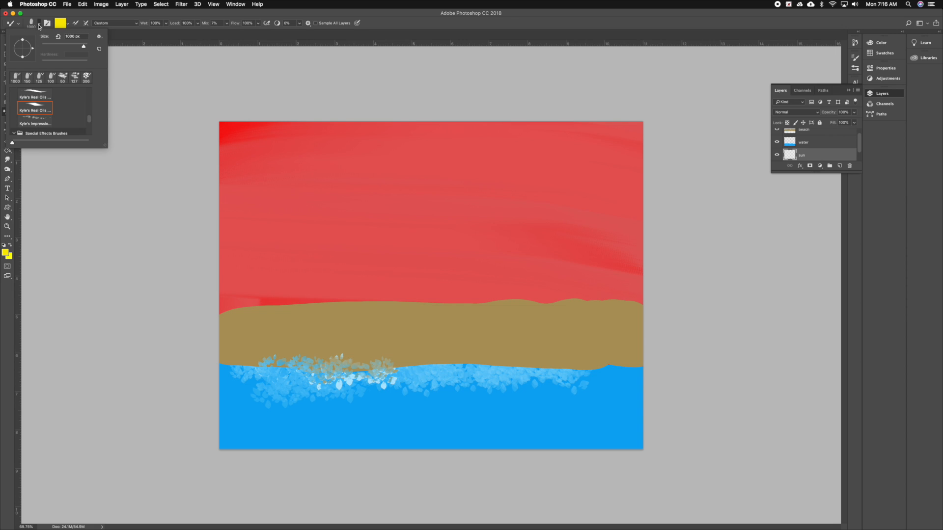
scroll(51, 96, "up", 10)
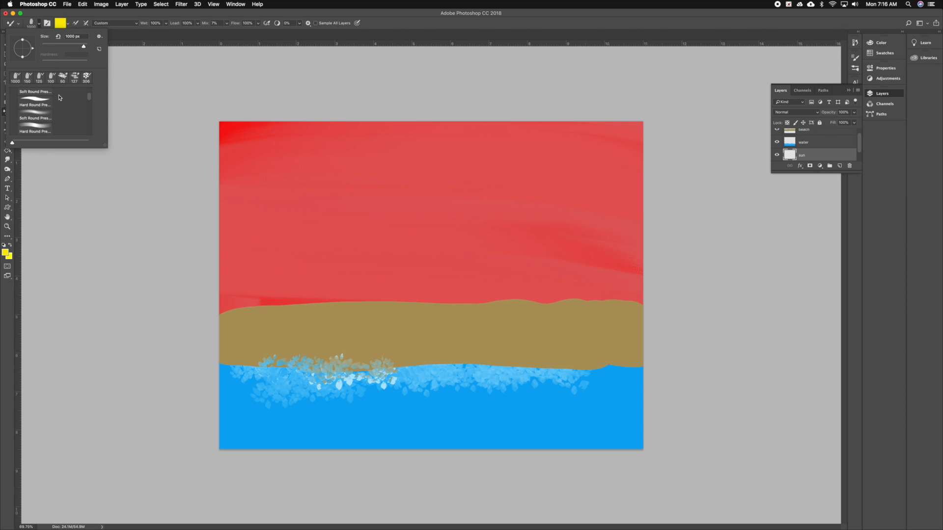
left_click(47, 117)
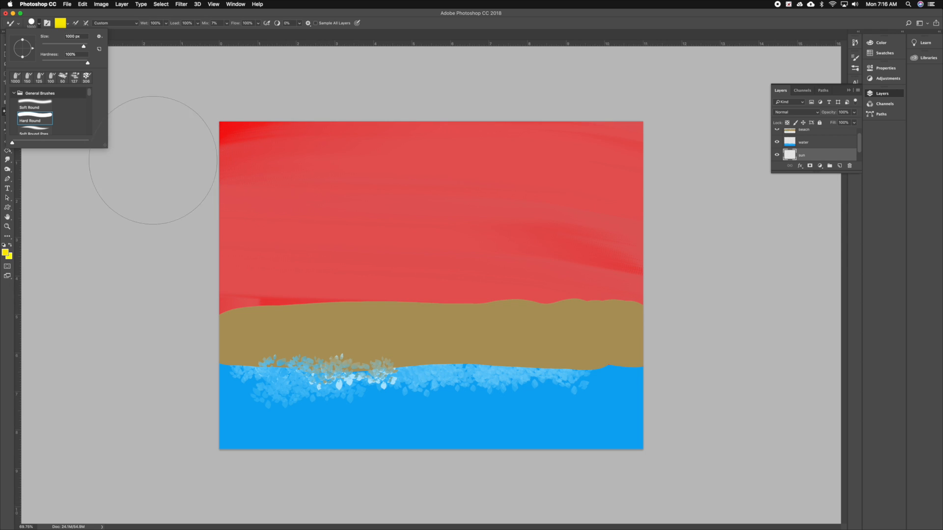
left_click(140, 176)
Reduce the brush size to 700 px and stamp a yellow sun in the upper-left corner of the sky on the sun layer.
key("bracketleft")
key("bracketleft")
key("bracketleft")
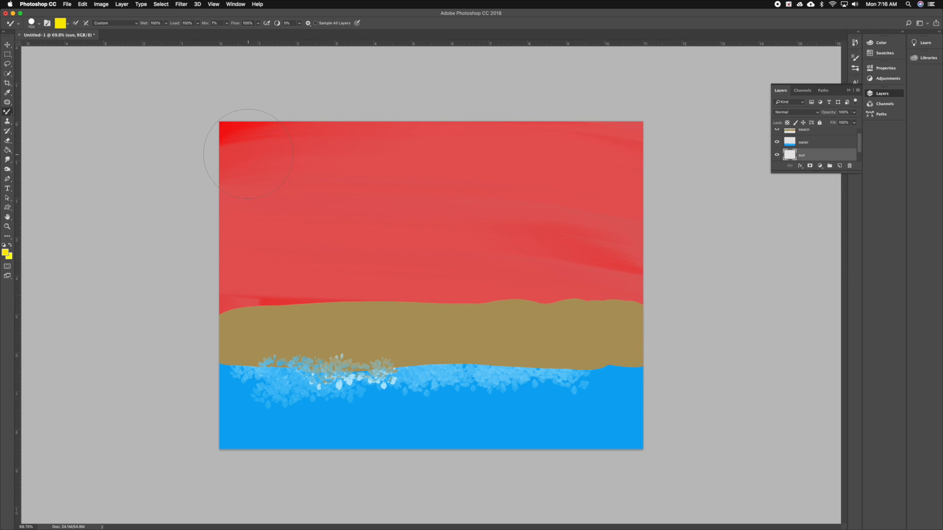
left_click(242, 147)
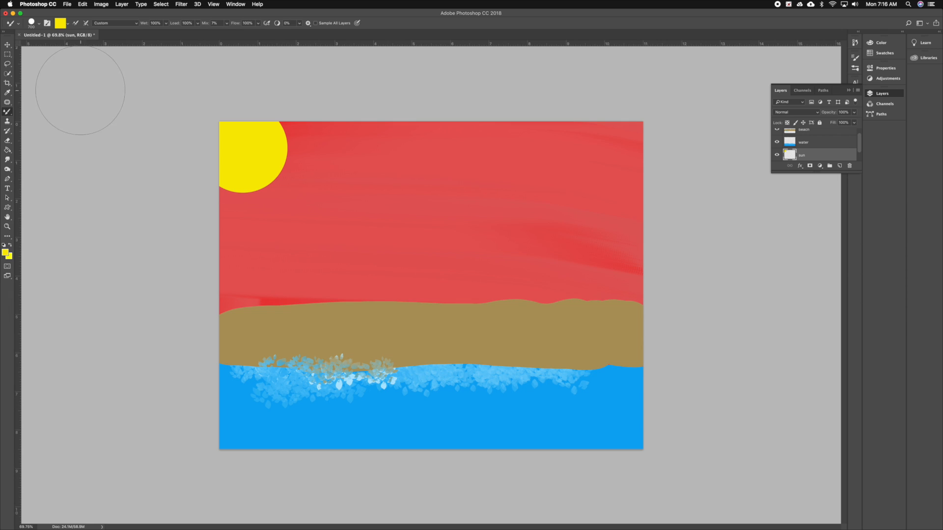